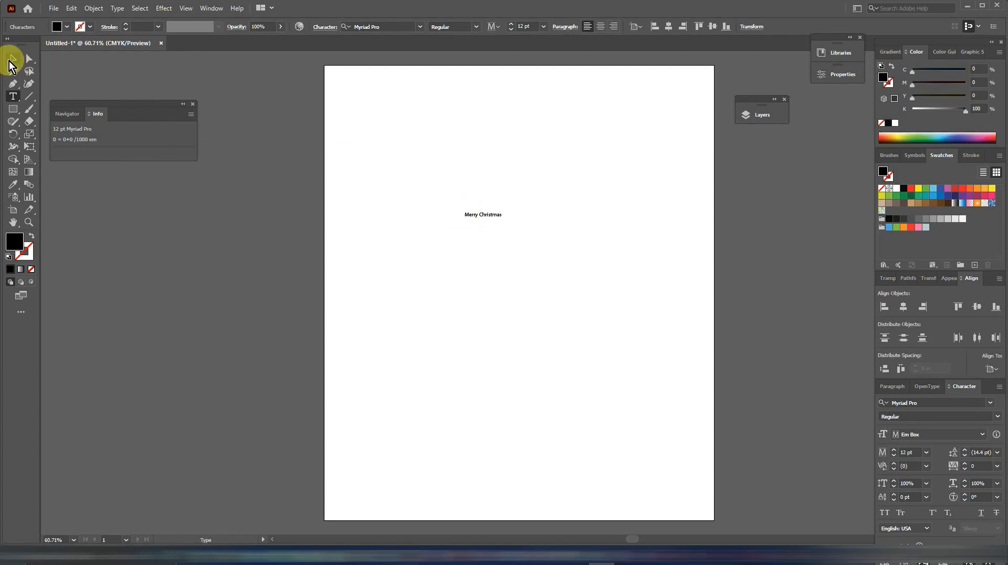
Enlarge the Merry Christmas text to about 9.3 in wide and reposition it across the middle of the page.
left_click(12, 58)
left_click_drag(501, 210, 636, 141)
left_click_drag(560, 234, 595, 289)
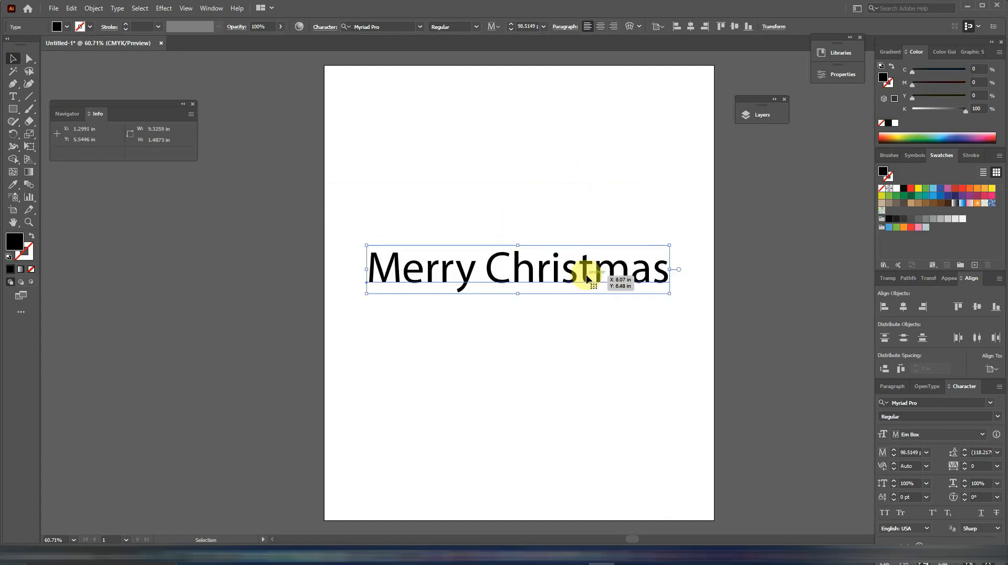
Set the font of the Merry Christmas text to The Perfect Christmas.
left_click(923, 401)
type("the")
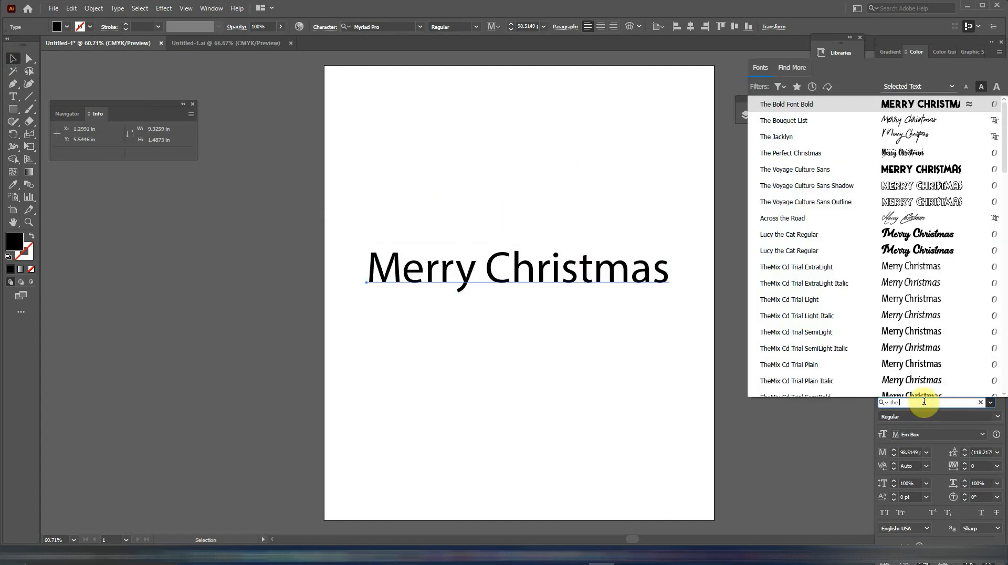
type(" per")
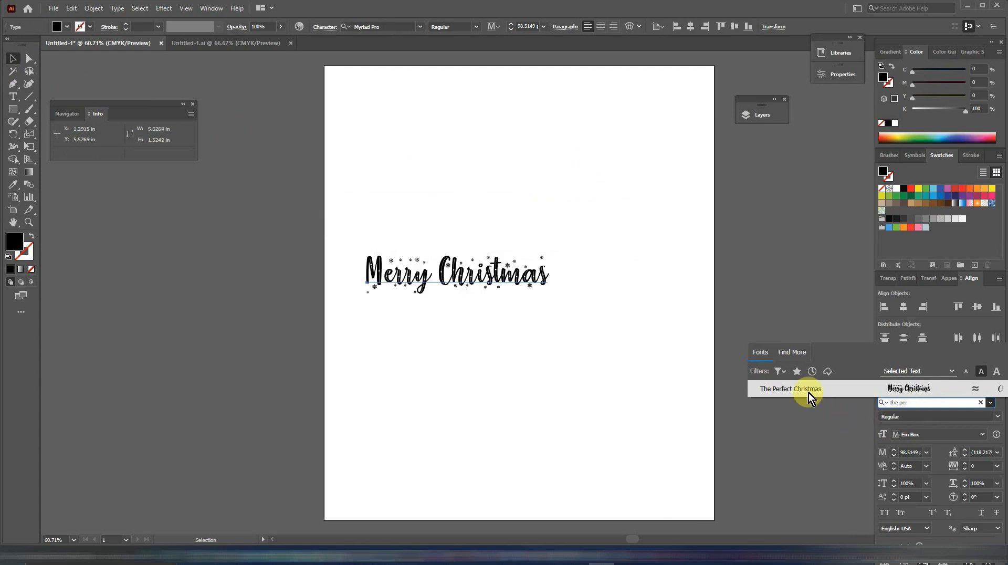
left_click(807, 388)
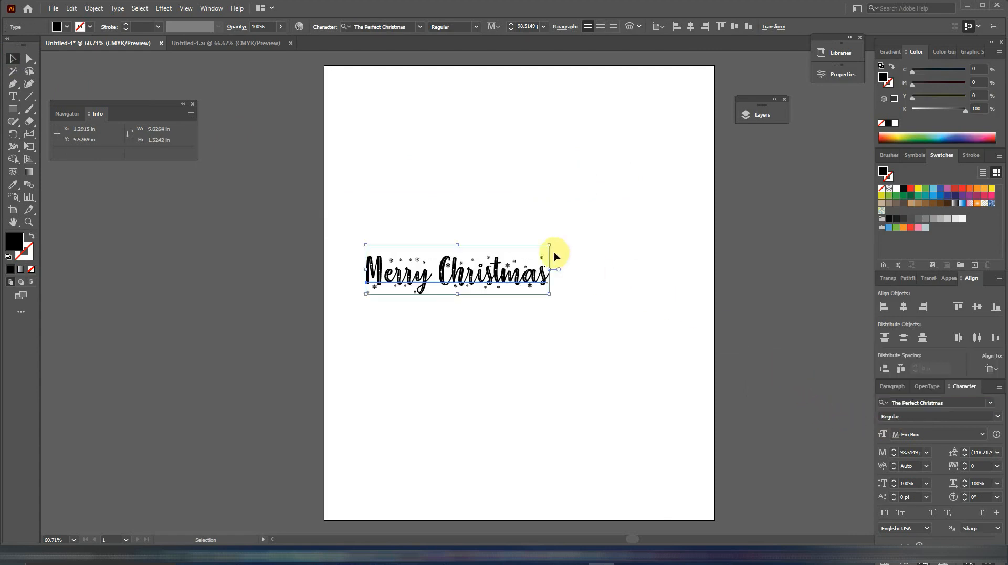
Reposition the Merry Christmas lettering and scale it up to about 9.7 in wide.
left_click_drag(549, 244, 571, 233)
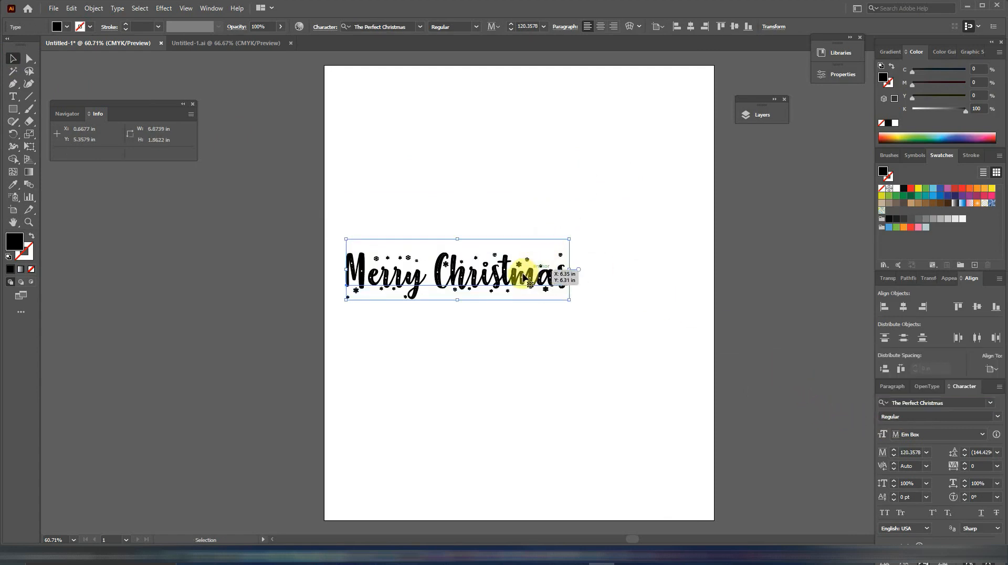
left_click_drag(527, 270, 598, 277)
left_click_drag(639, 245, 654, 240)
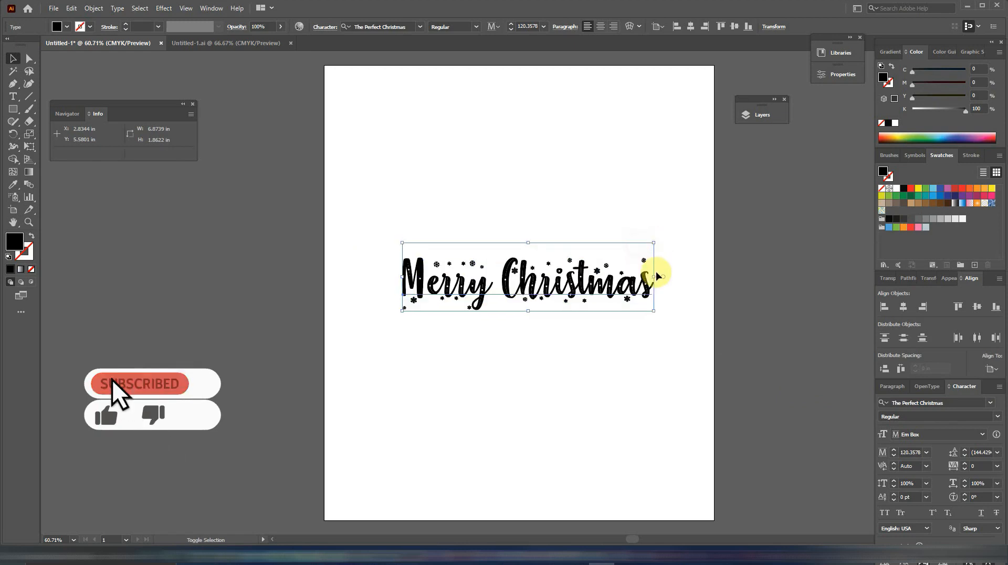
left_click_drag(655, 276, 688, 274)
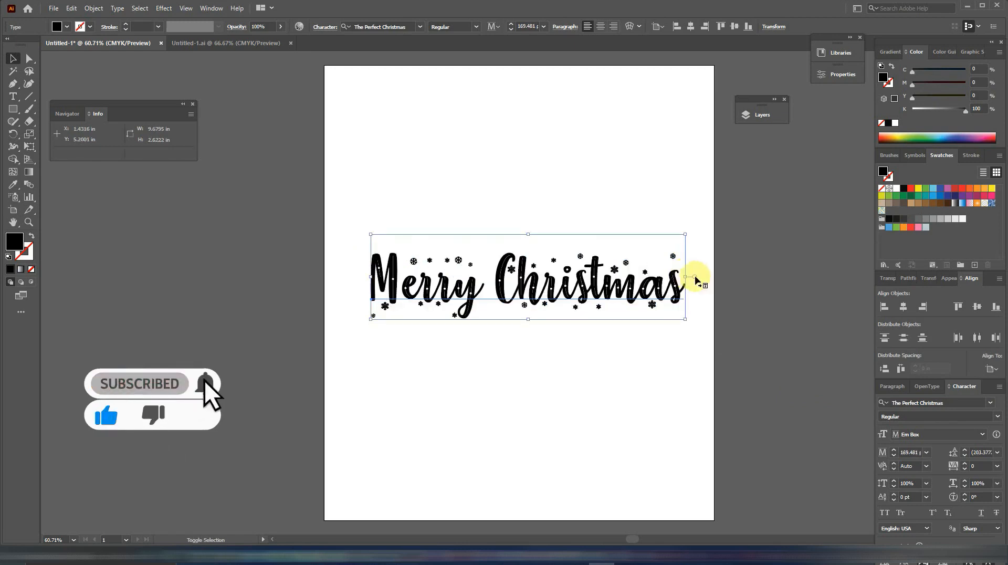
left_click(739, 287)
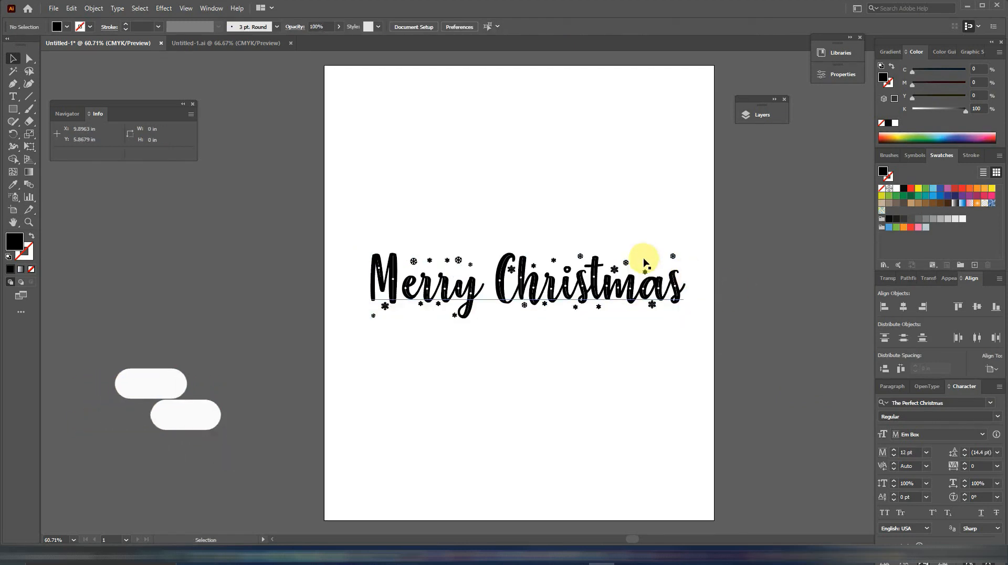
Center the lettering horizontally and vertically on the artboard and move it about 0.9 in lower.
left_click(651, 286)
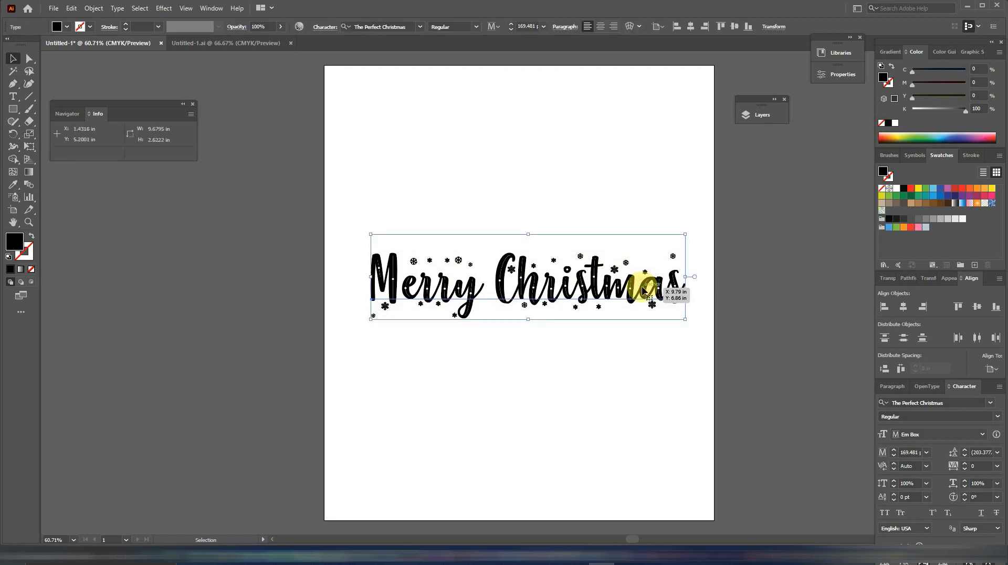
left_click(690, 26)
left_click(735, 27)
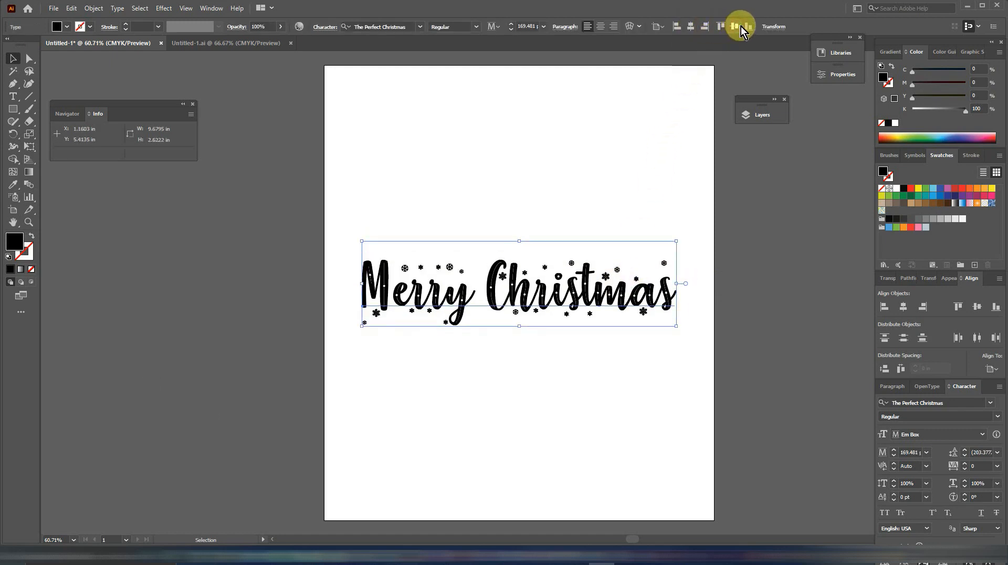
left_click(669, 157)
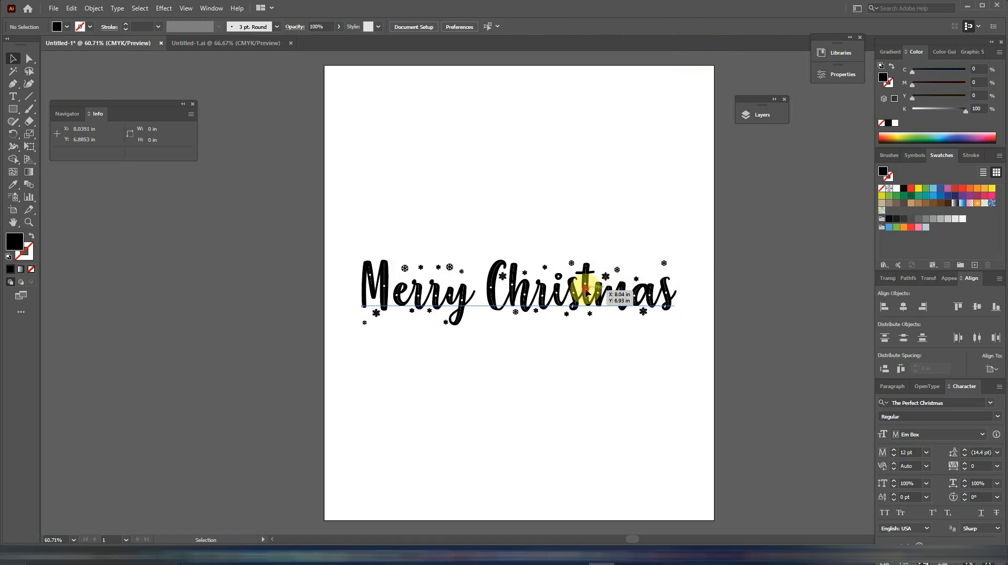
left_click_drag(585, 291, 583, 322)
left_click(361, 234)
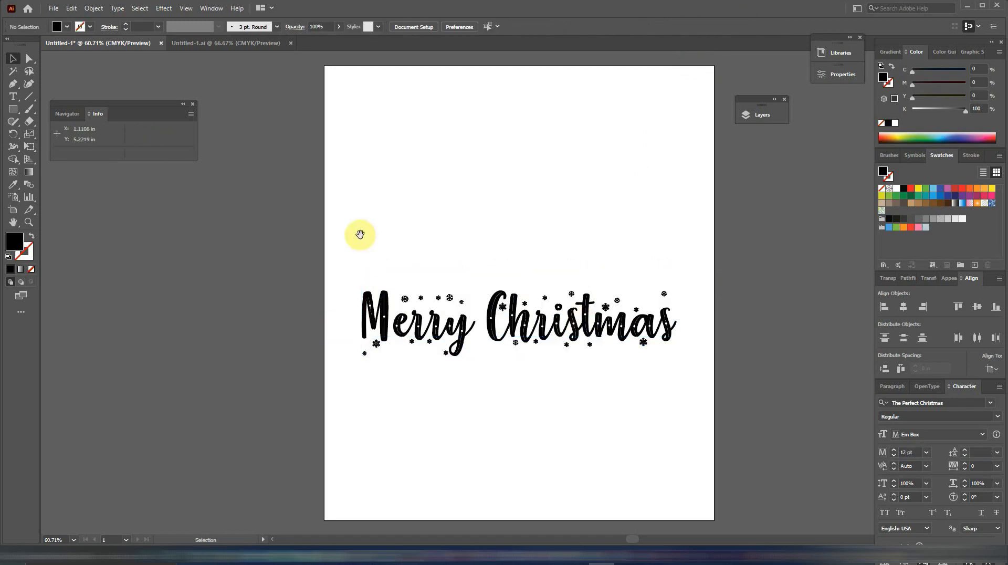
Place the black Christmas tree image beside the artboard, trace it with the Sketched Art preset and expand the tracing.
left_click_drag(360, 234, 578, 237)
left_click_drag(529, 540, 304, 320)
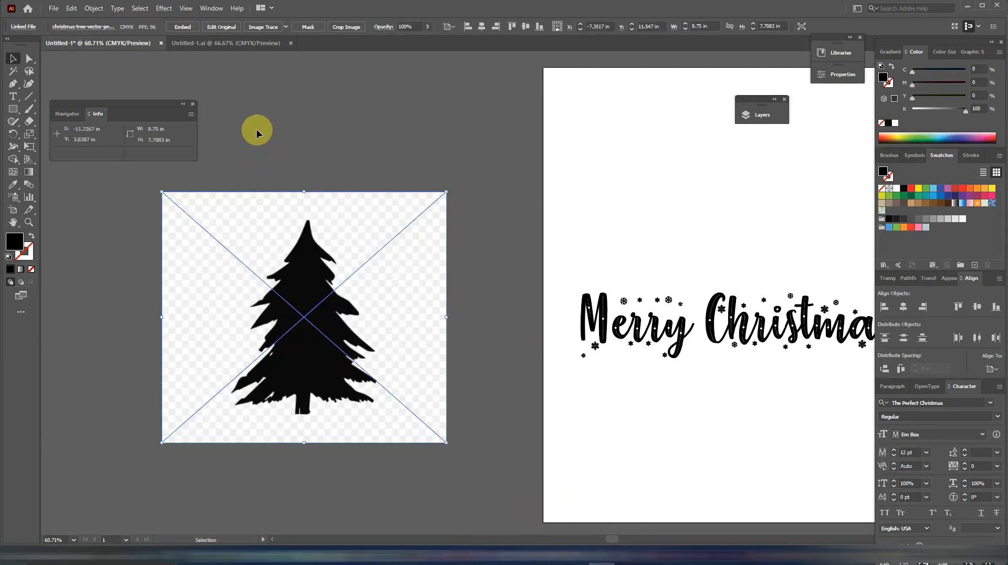
left_click(286, 27)
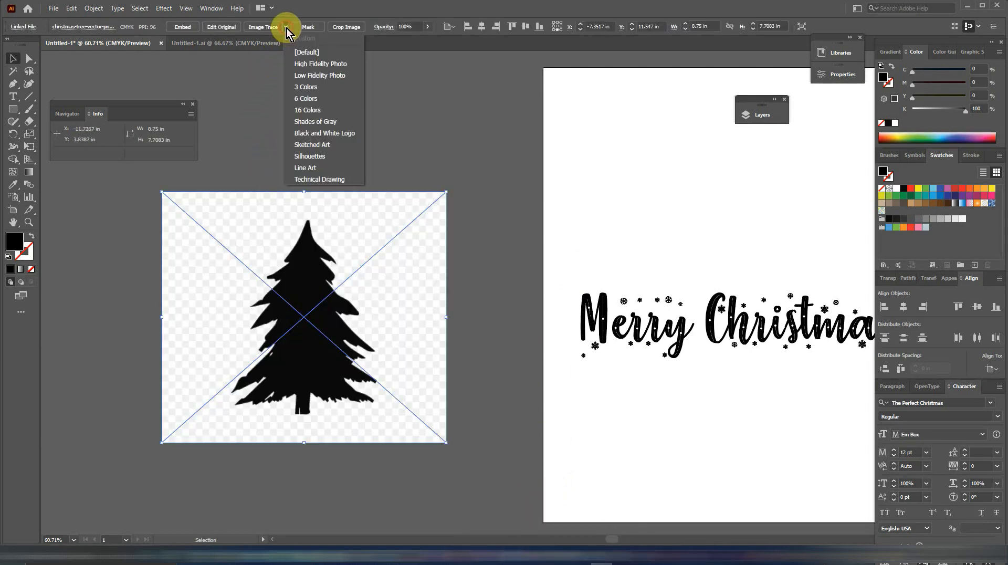
left_click(313, 145)
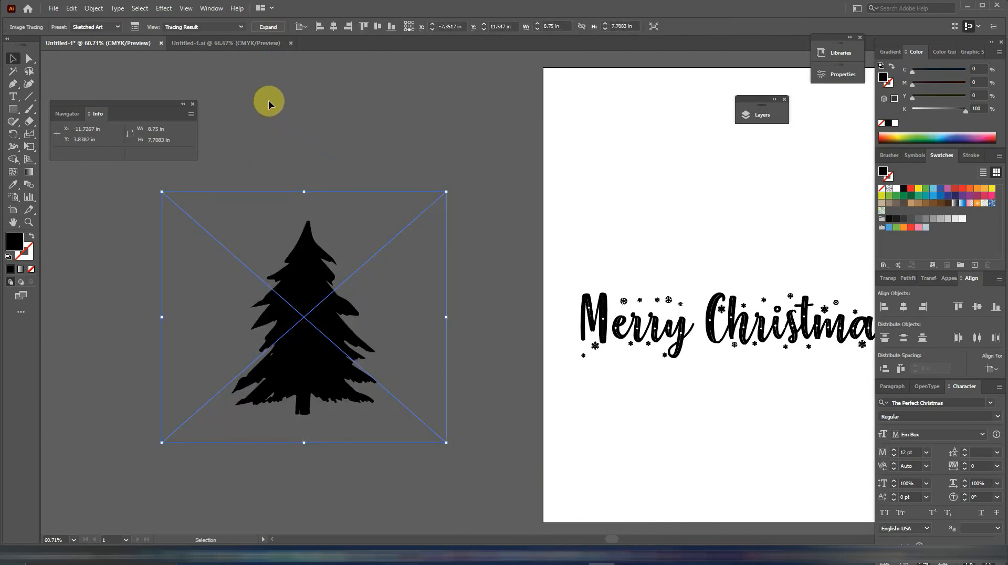
left_click(268, 26)
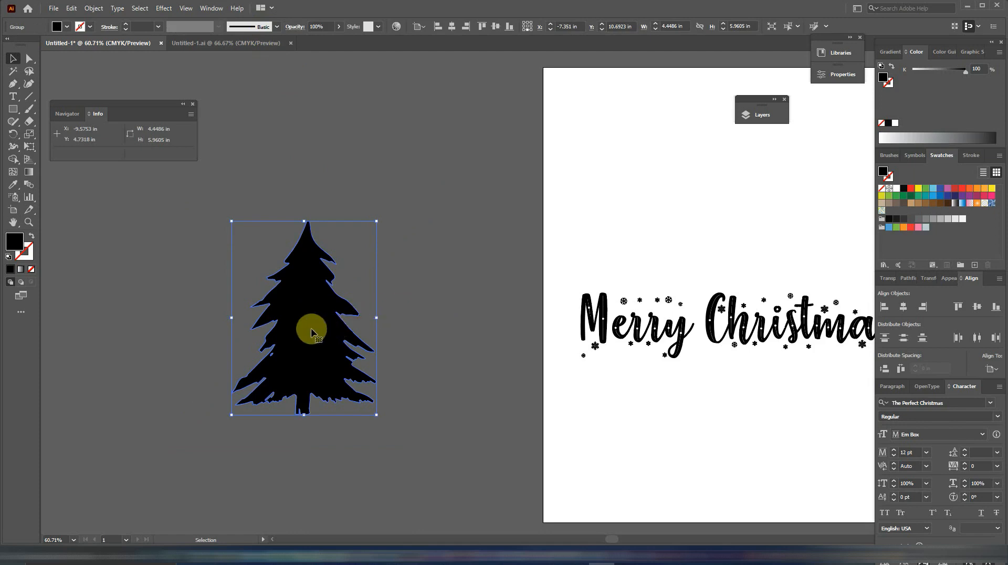
Move the expanded tree onto the artboard, scale it down and position it above the lettering.
left_click_drag(467, 289, 284, 318)
left_click_drag(140, 371, 584, 262)
left_click_drag(642, 135, 627, 155)
left_click_drag(578, 221, 575, 231)
Place the green tree image beside the artboard at about 6.35 in wide, trace it as Sketched Art and expand it.
left_click(305, 313)
left_click_drag(472, 324, 548, 337)
left_click_drag(542, 502, 391, 149)
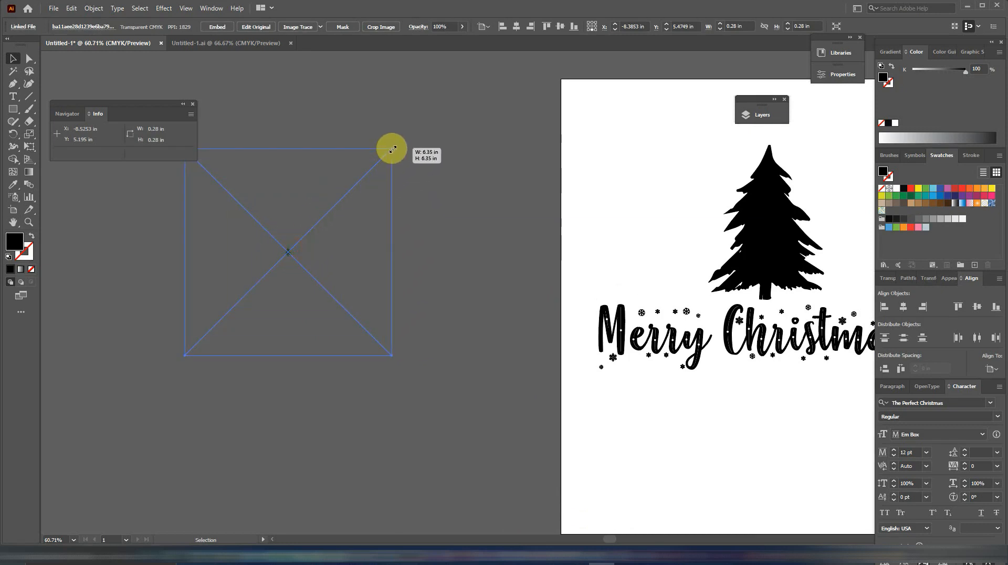
left_click(315, 27)
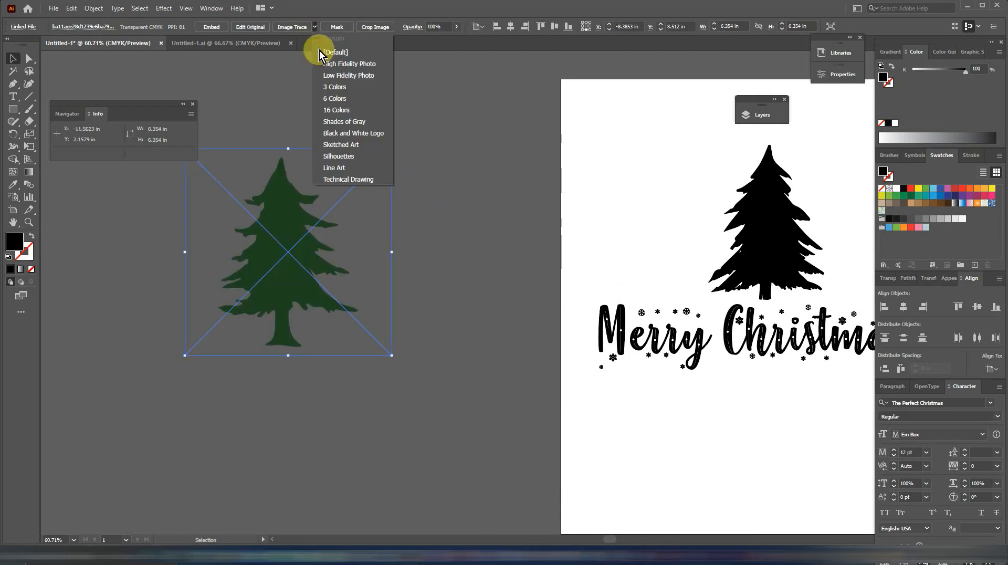
left_click(344, 145)
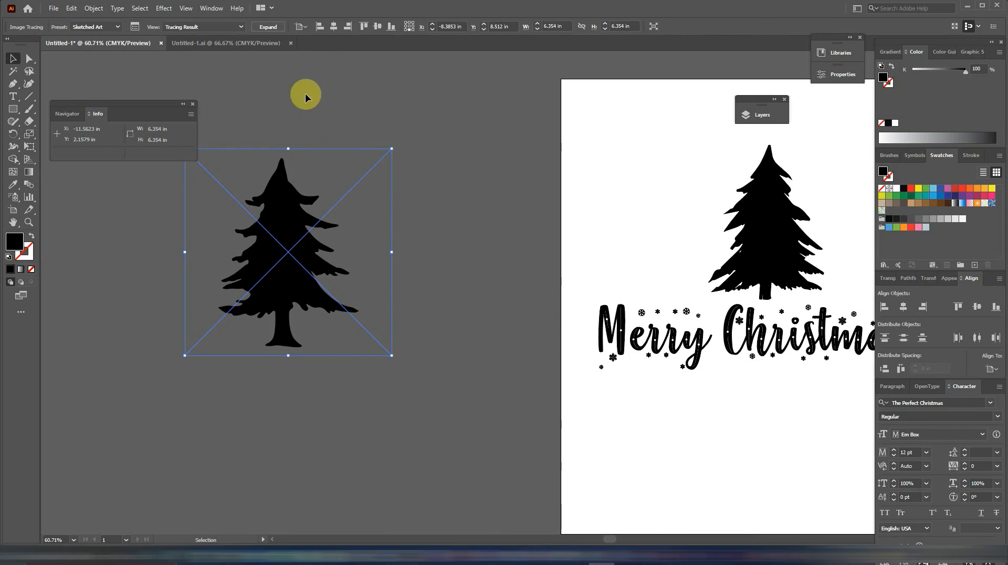
left_click(268, 26)
Shrink the second tree to about 3.2 by 4.3 in and place it left of the big tree.
left_click_drag(358, 160, 340, 183)
left_click_drag(292, 278, 708, 260)
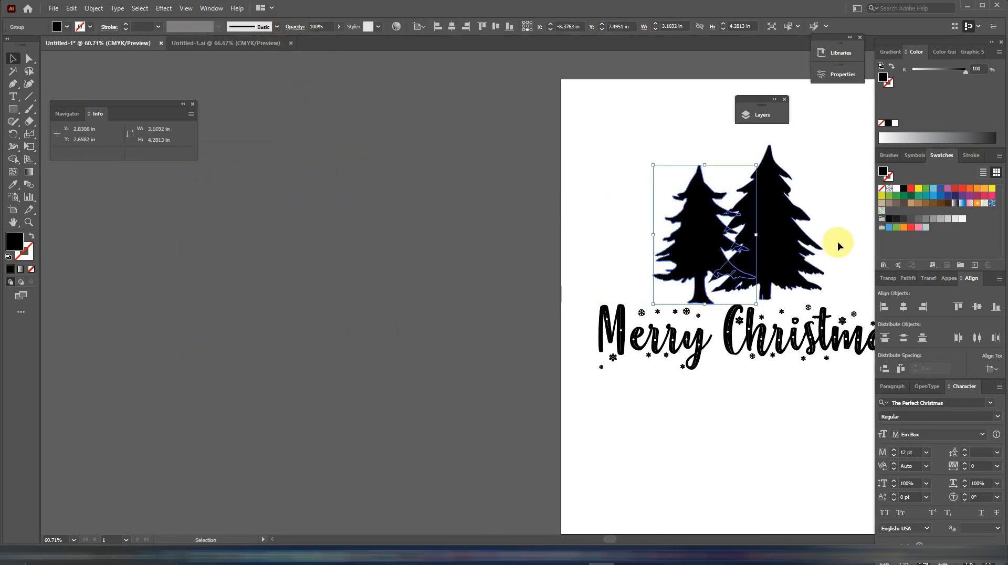
scroll(840, 234, "right", 6)
Duplicate the smaller tree to complete a row of five, reducing both outermost copies, with the left one about 2.7 in wide.
left_click_drag(433, 271, 599, 267)
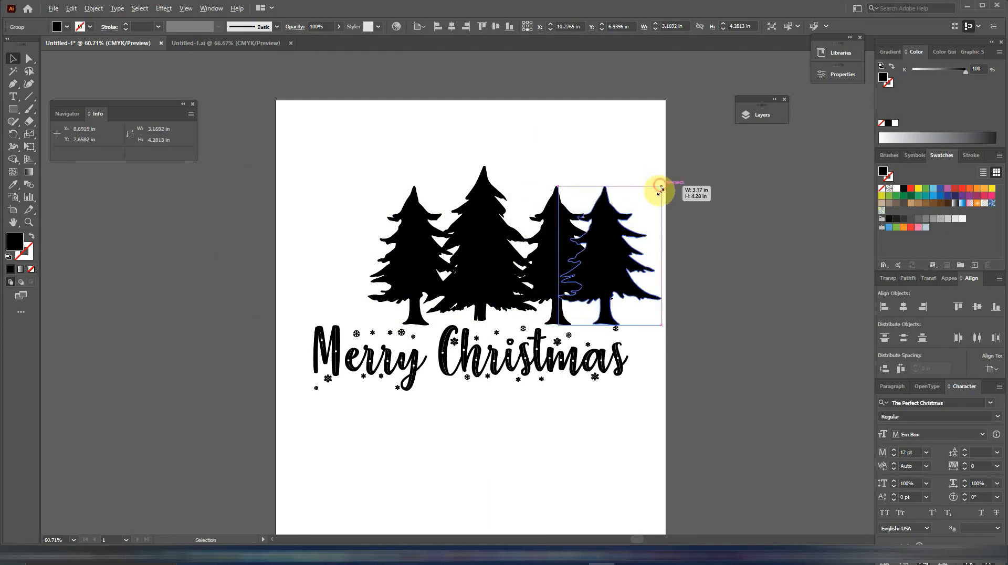
left_click_drag(660, 188, 654, 196)
left_click_drag(605, 239, 363, 251)
left_click_drag(327, 206, 331, 212)
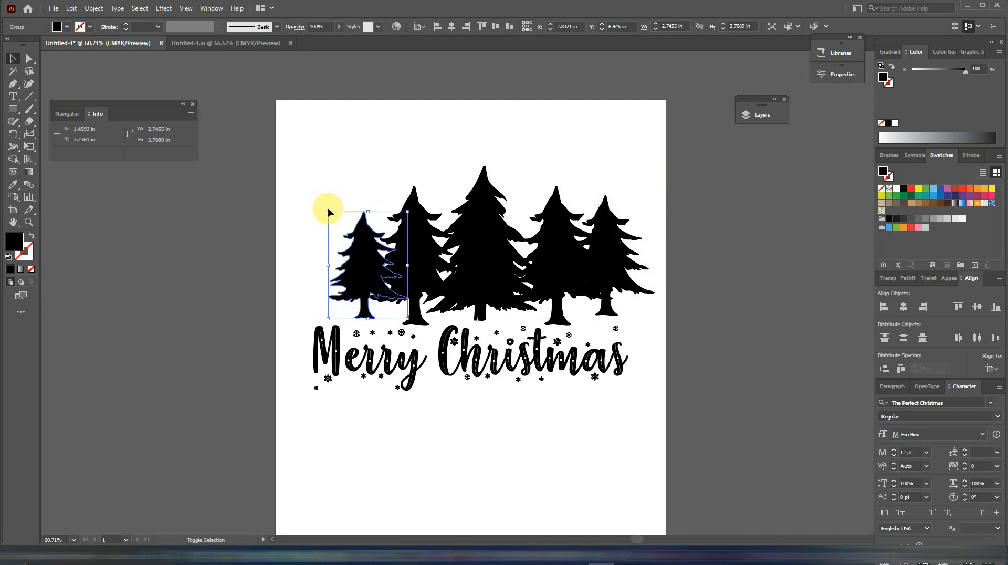
Select all five trees, center them above the lettering and enlarge the row to about 9.3 by 4.6 in.
left_click(401, 254, "shift")
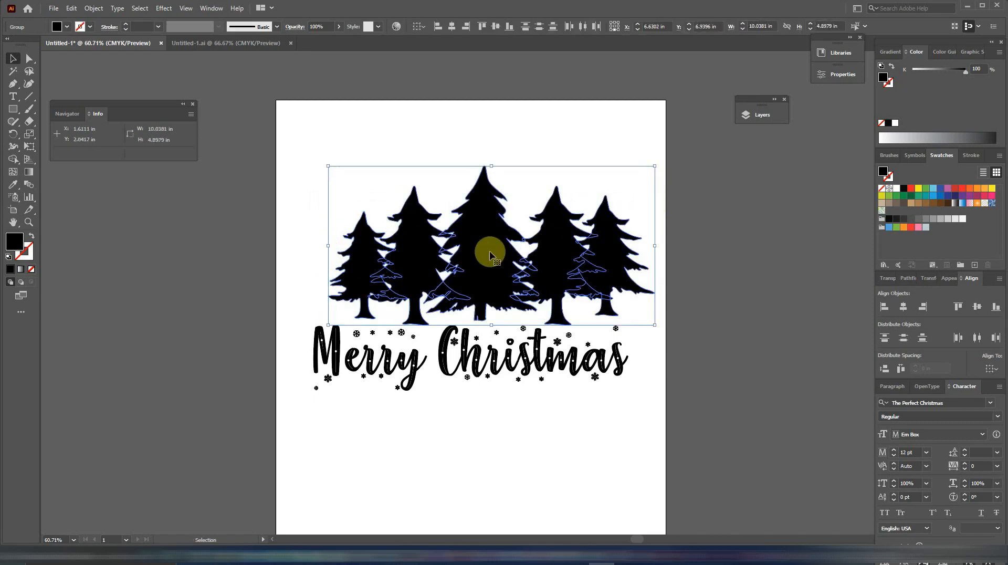
left_click_drag(488, 254, 453, 261)
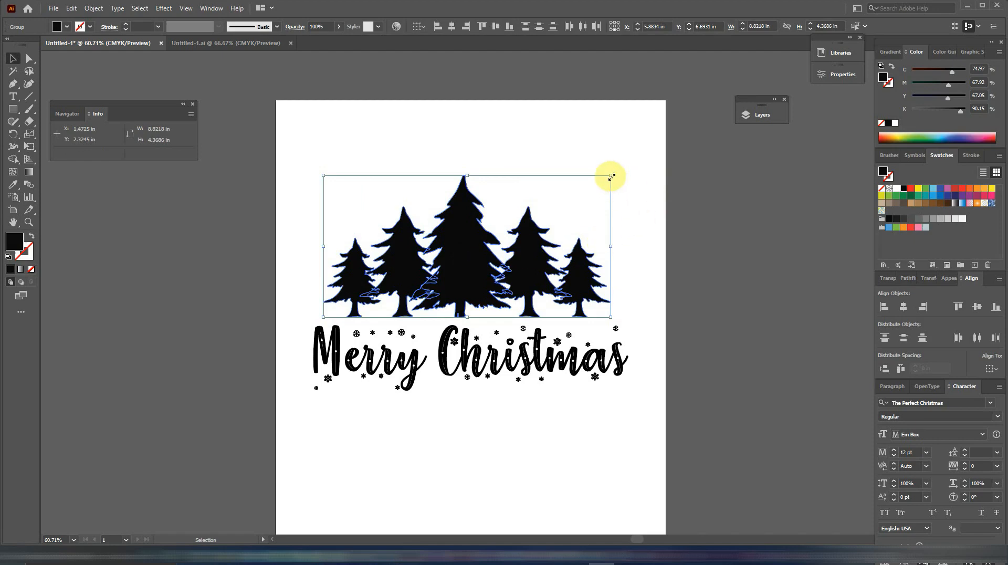
left_click_drag(611, 176, 619, 173)
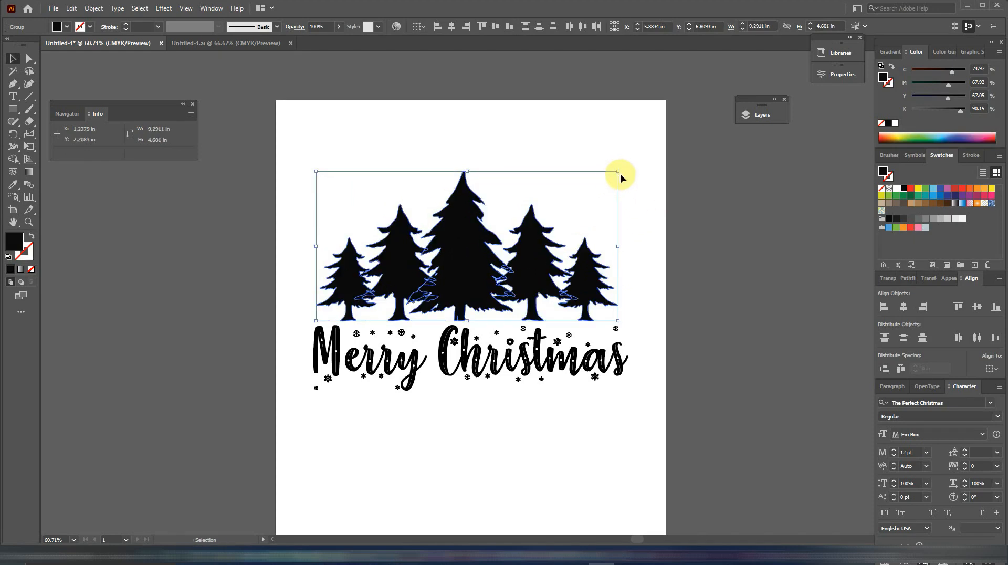
left_click(254, 270)
Show the rulers and place vertical guides at the lettering's left edge and near its right end at about 10.6 in.
left_click(186, 10)
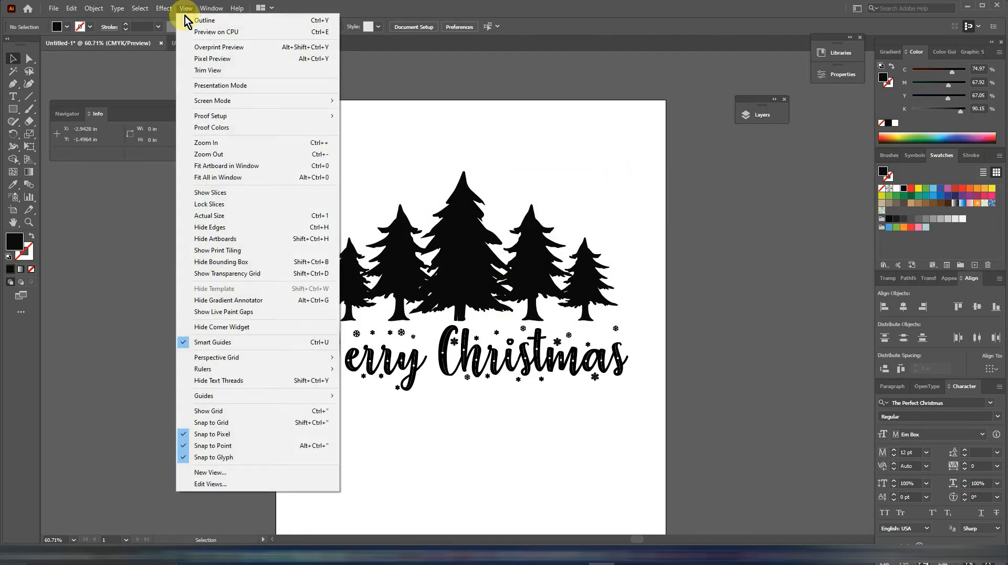
mouse_move(287, 371)
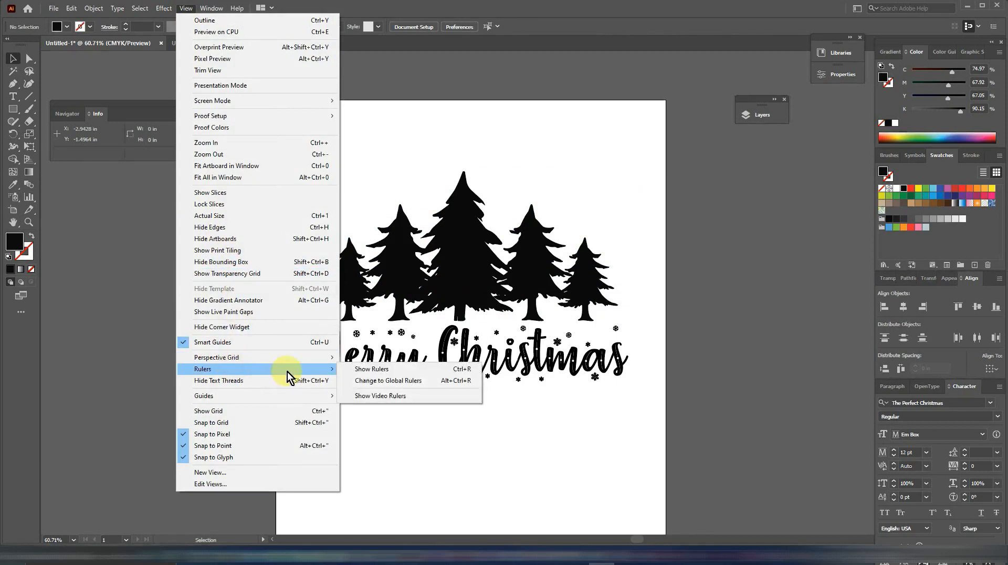
left_click(362, 369)
left_click_drag(42, 356, 317, 361)
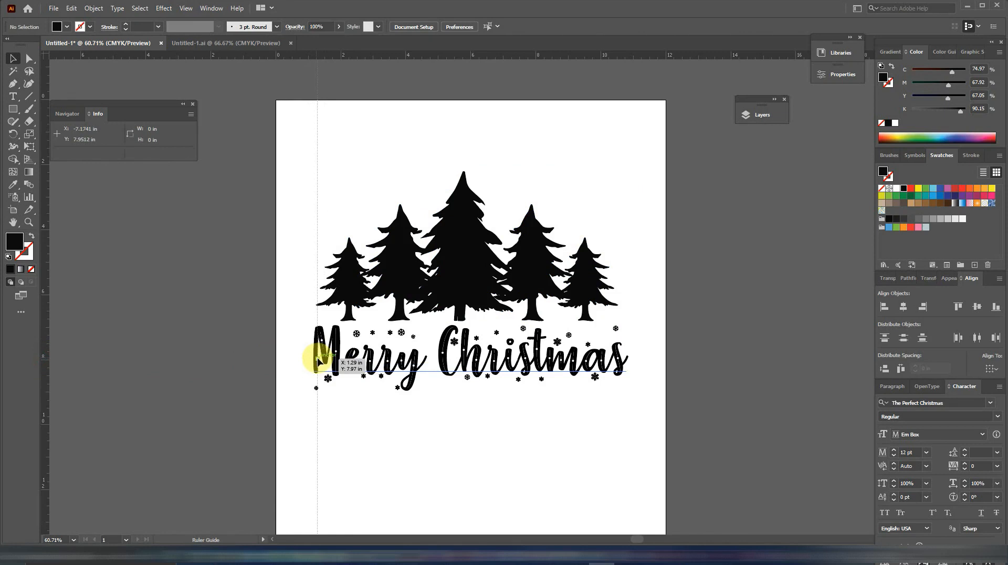
left_click_drag(317, 362, 313, 358)
left_click_drag(46, 275, 618, 349)
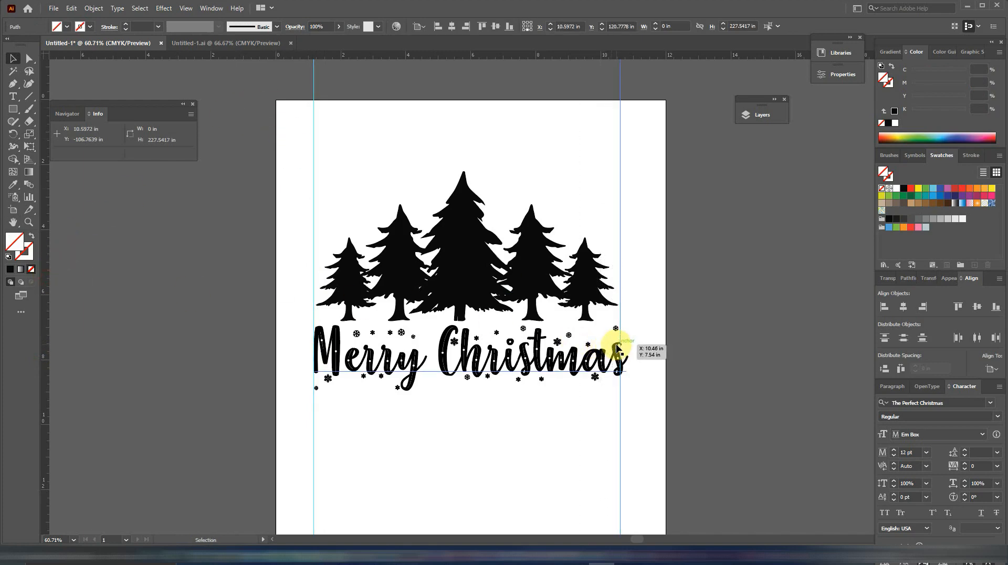
Spread the two outermost trees so that the tree row spans the distance between the vertical guides.
left_click(596, 289)
left_click(339, 288, "shift")
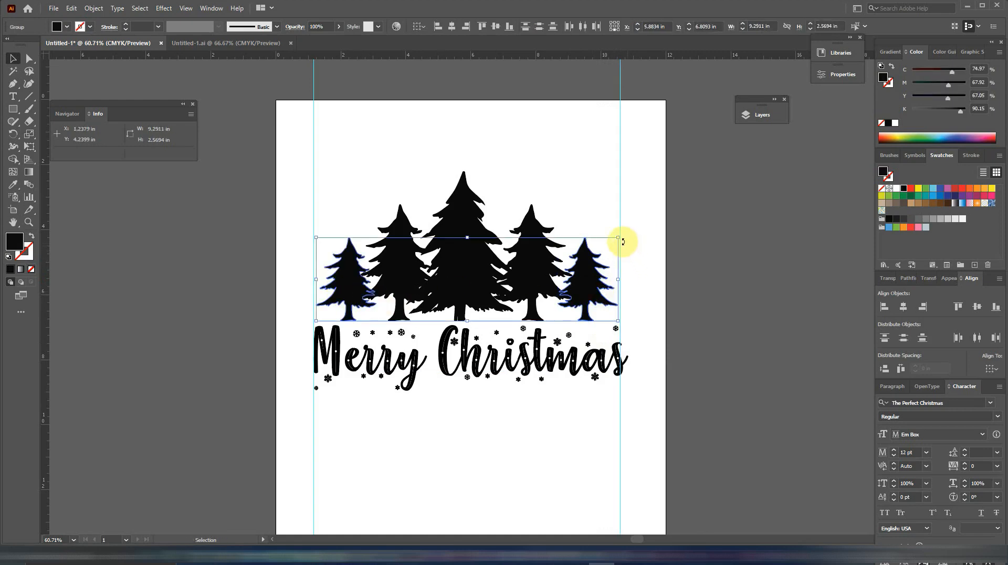
left_click_drag(619, 237, 619, 237)
left_click_drag(619, 279, 621, 280)
Narrow the Merry Christmas lettering to fit between the guides and reduce its height from the top.
left_click(617, 368)
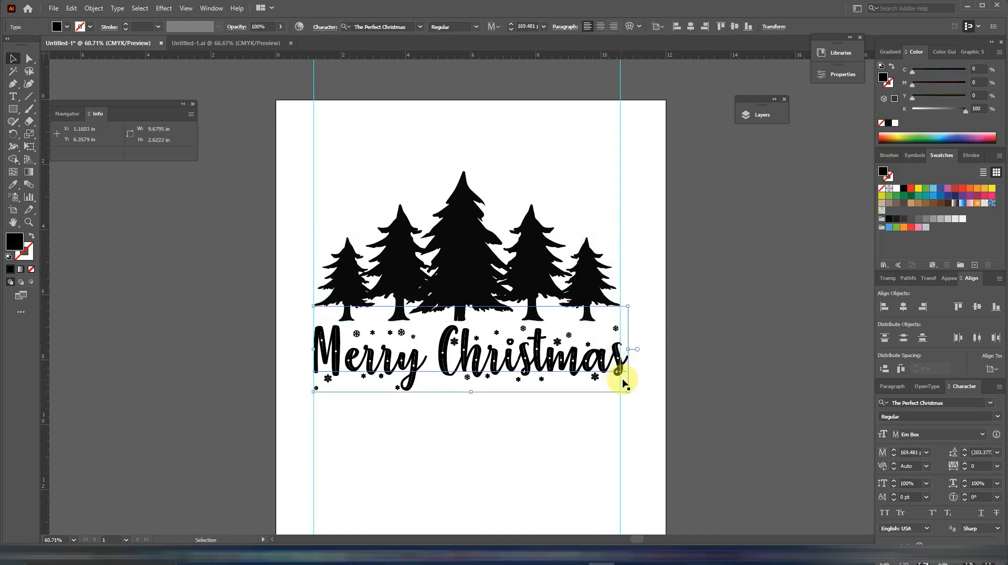
left_click_drag(630, 348, 620, 348)
left_click_drag(466, 306, 466, 316)
left_click(488, 409)
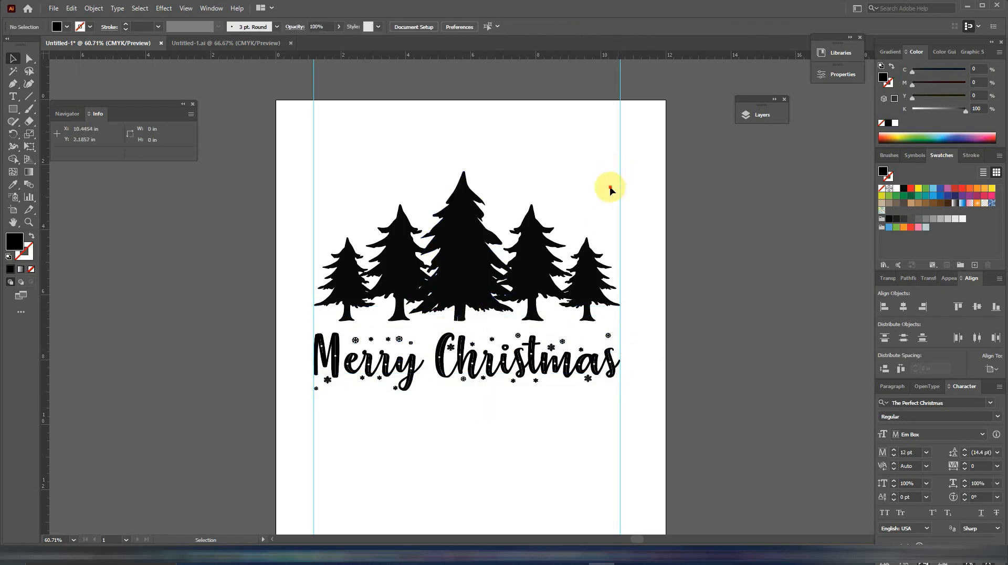
Select the trees together with the lettering and align their left edges.
left_click_drag(619, 173, 339, 396)
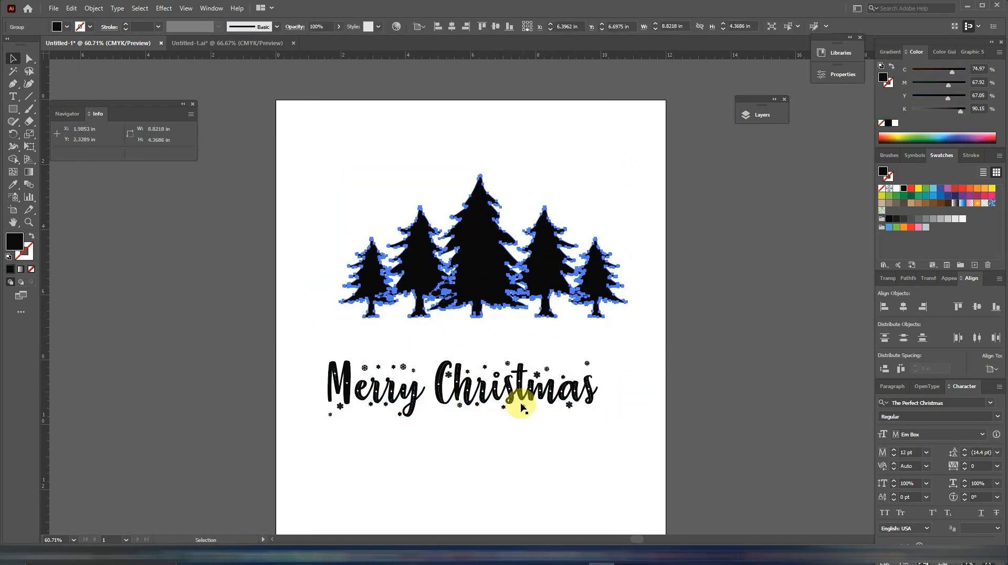
left_click(522, 407, "shift")
left_click(434, 26)
left_click(724, 336)
Stretch the lettering to match the width of the tree row and move it up directly beneath the trees.
left_click(342, 403)
left_click_drag(336, 383, 329, 382)
left_click_drag(606, 383, 615, 383)
left_click_drag(517, 391, 518, 353)
left_click(559, 423)
Select all five trees and align their bottom edges.
left_click_drag(619, 245, 316, 269)
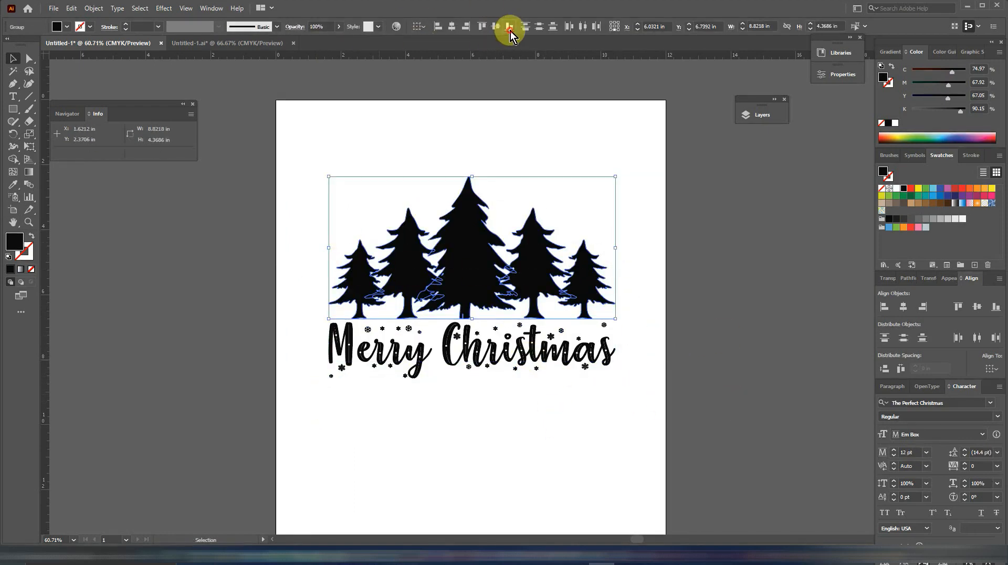
left_click(637, 300)
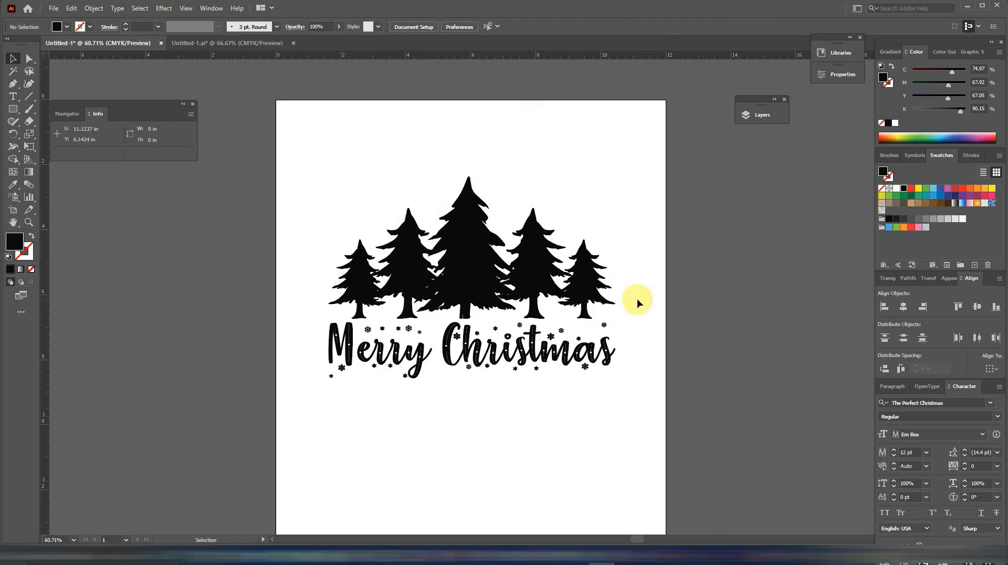
Offset the central tree's path by 0.125 in with round joins and cut the resulting offset shape.
left_click(476, 243)
left_click(92, 8)
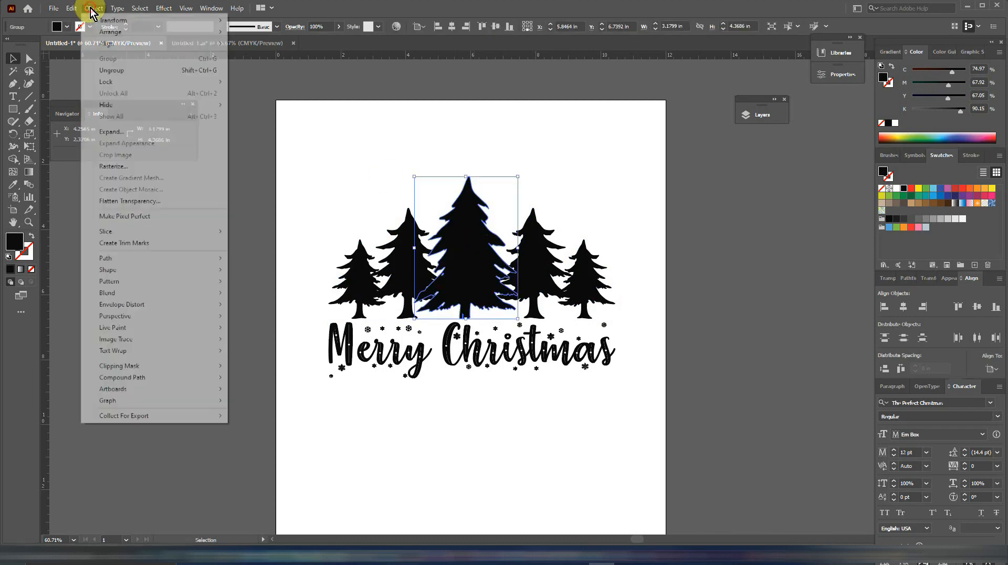
left_click(120, 131)
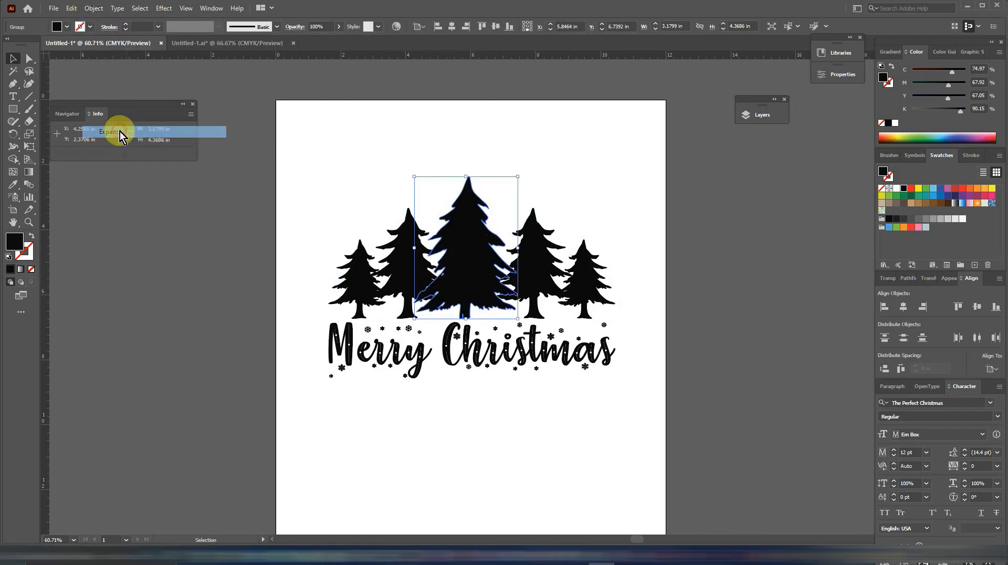
left_click(94, 8)
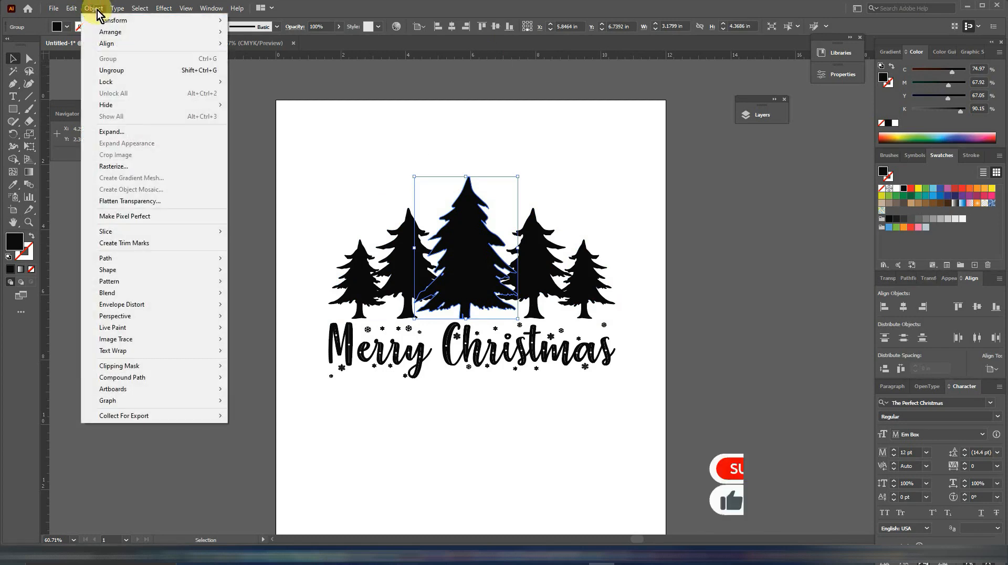
mouse_move(151, 259)
left_click(252, 296)
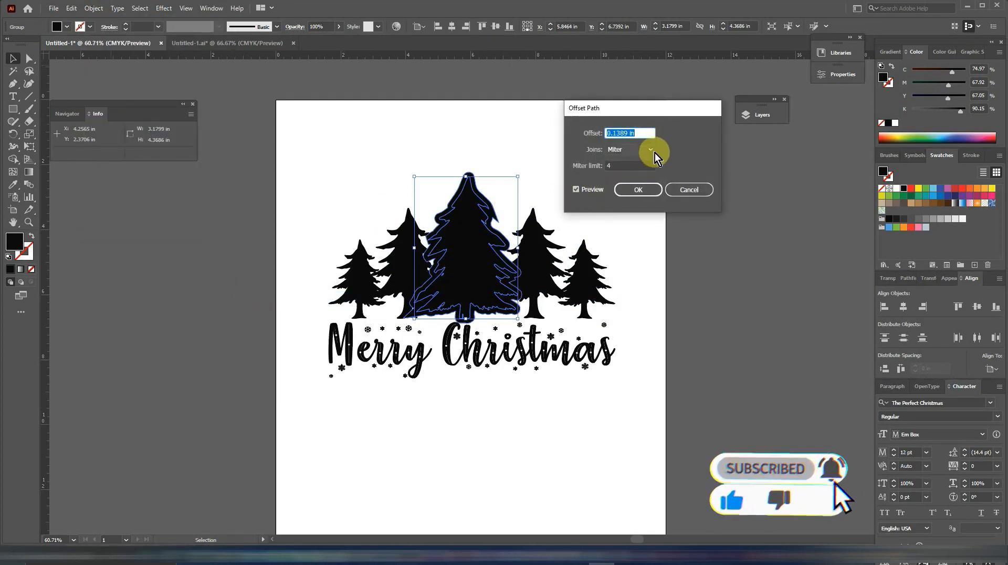
left_click(647, 149)
left_click(635, 165)
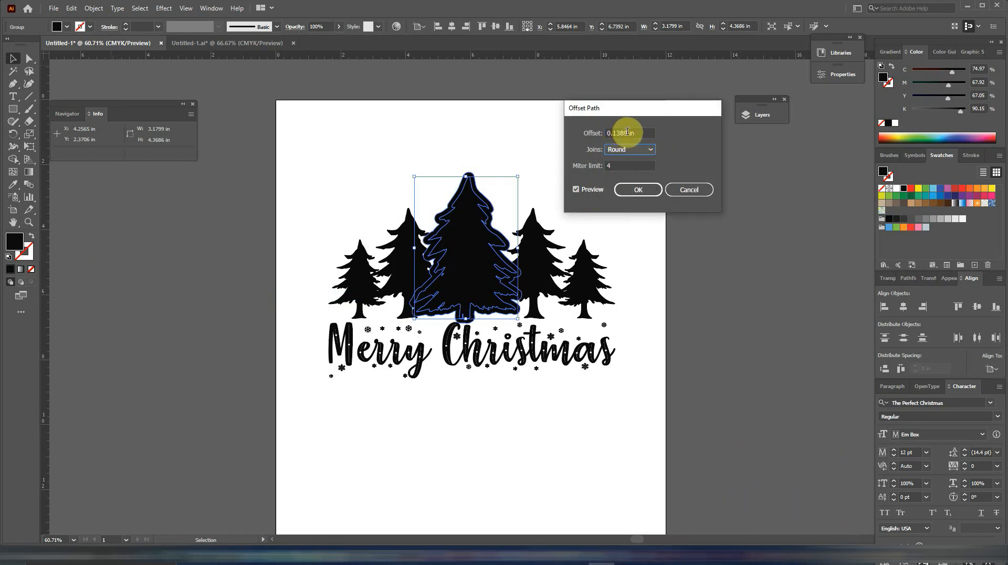
left_click_drag(628, 132, 576, 129)
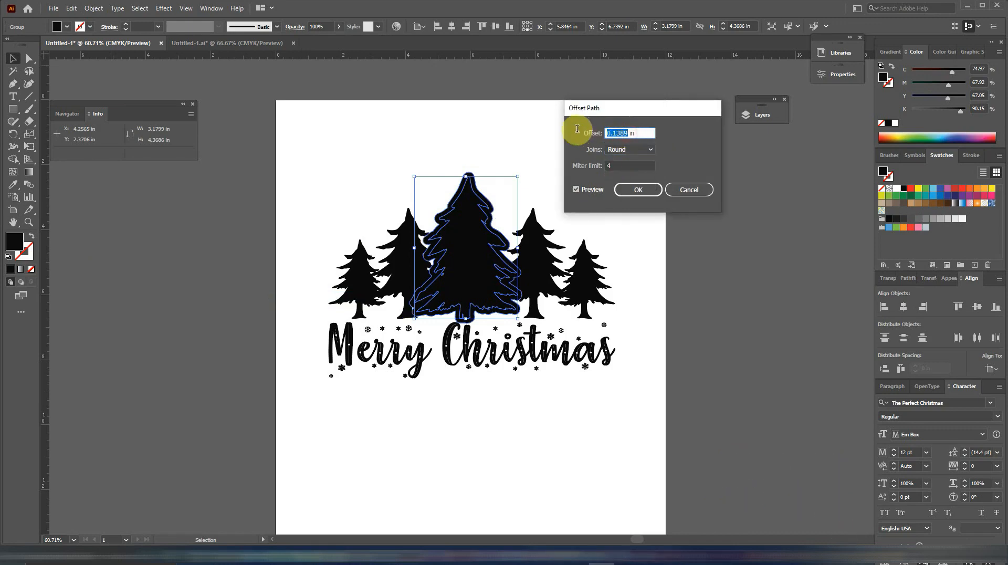
type("0")
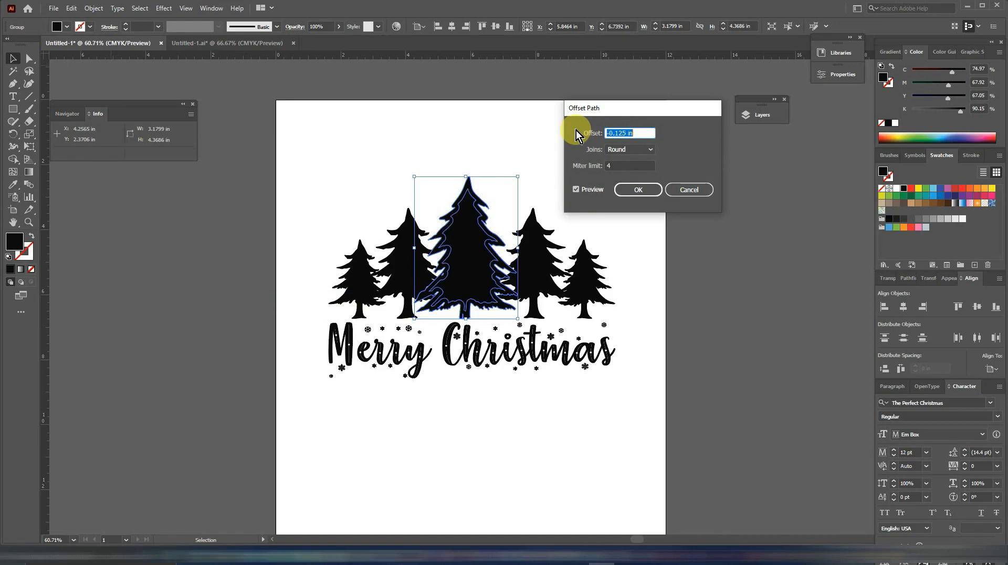
type("0.125")
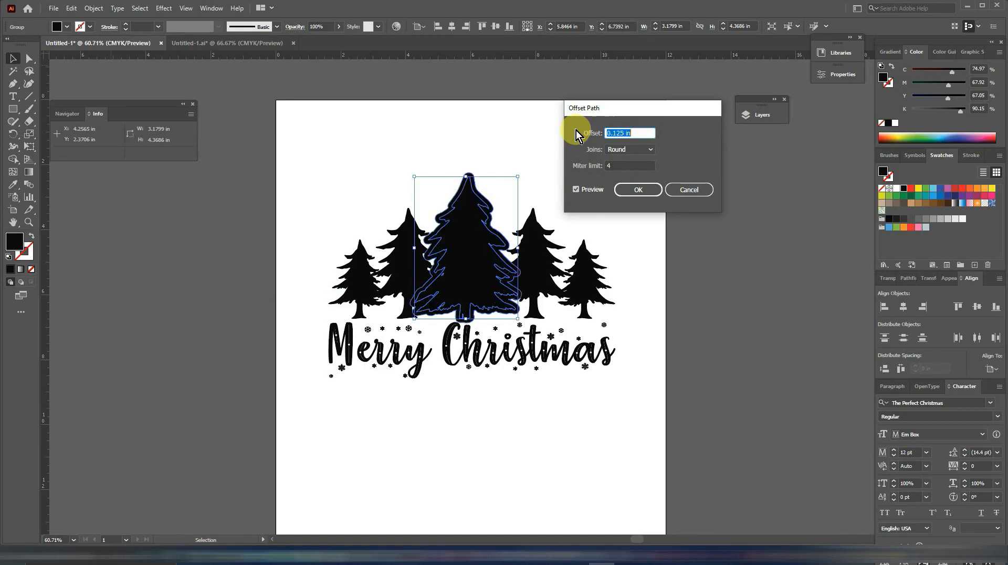
left_click(645, 189)
key("ctrl+x")
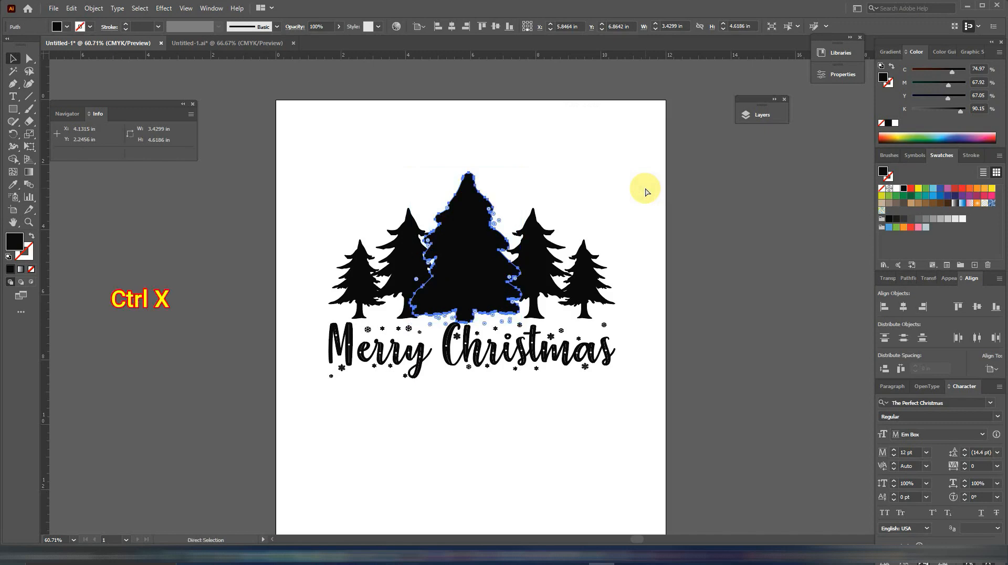
Group the two mid-sized trees on either side of the central tree.
left_click(540, 254)
left_click(408, 255, "shift")
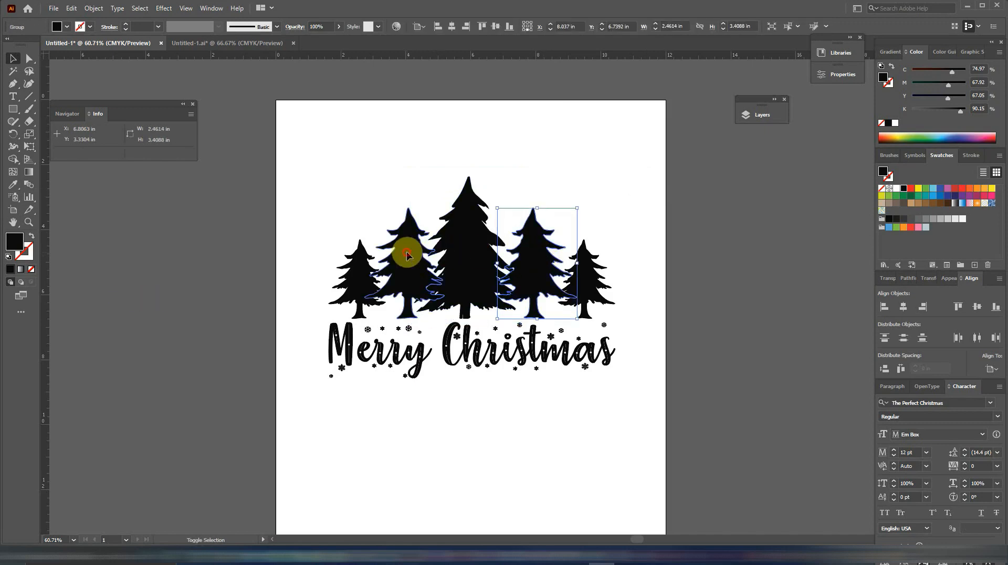
key("ctrl+g")
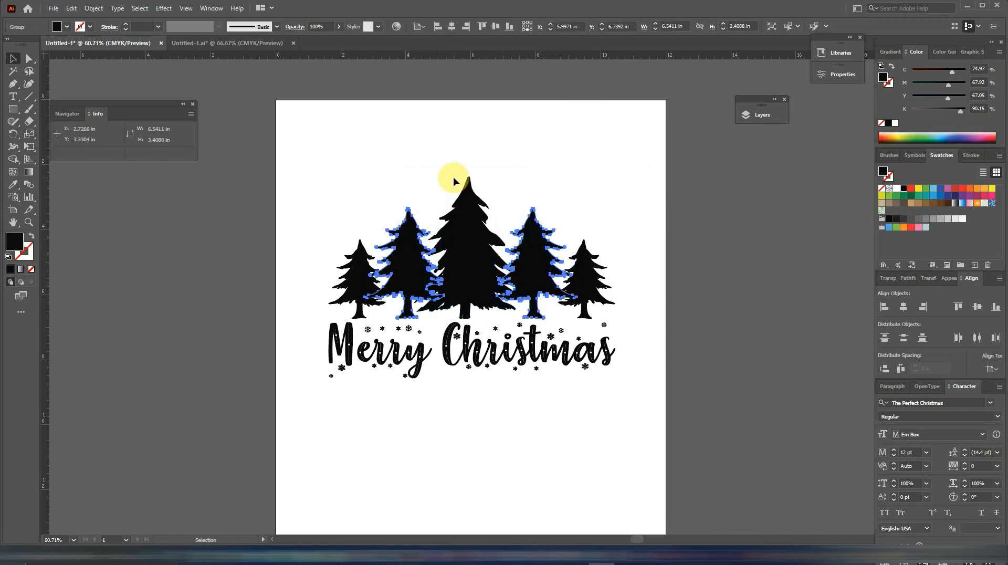
Paste the central tree's offset shape in front and subtract it from the mid-sized tree group with Minus Front as a compound shape.
left_click(453, 177)
key("ctrl+f")
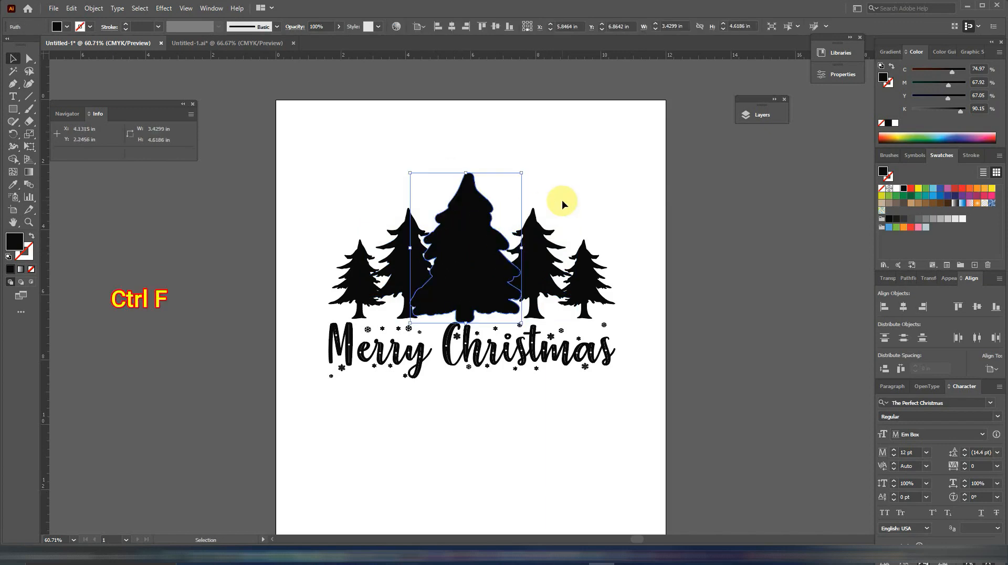
left_click(549, 251, "shift")
left_click(908, 278)
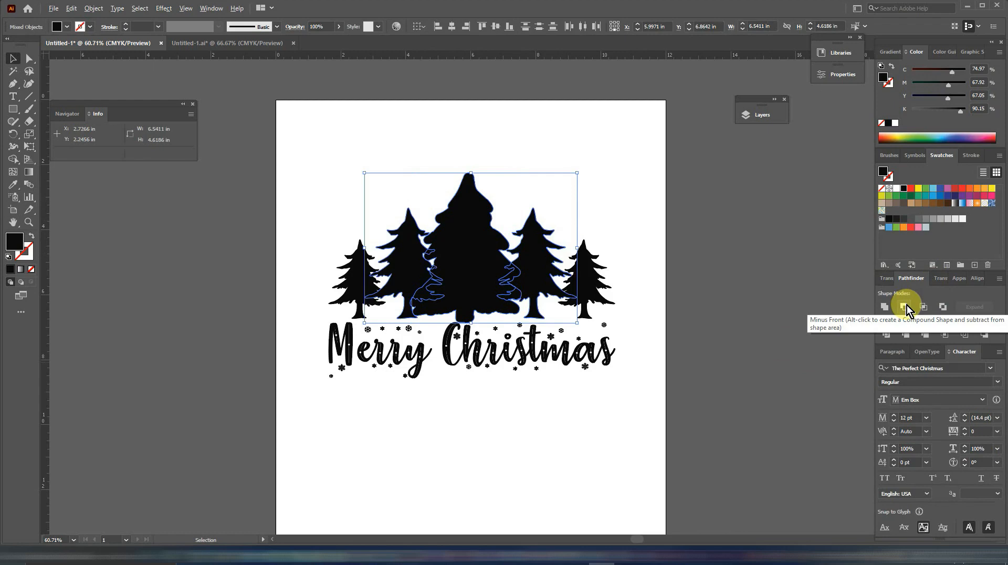
left_click(905, 305, "alt")
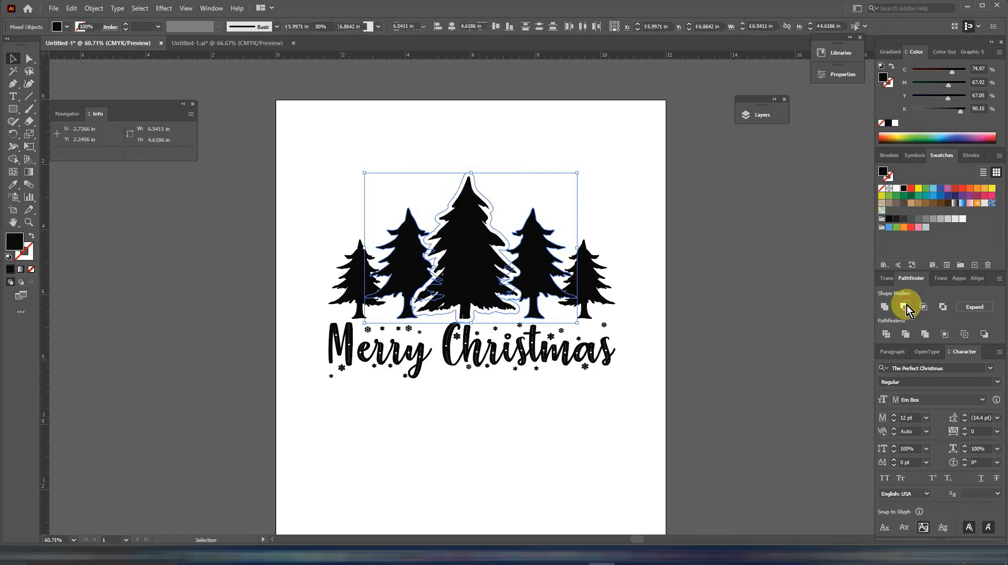
left_click(716, 314)
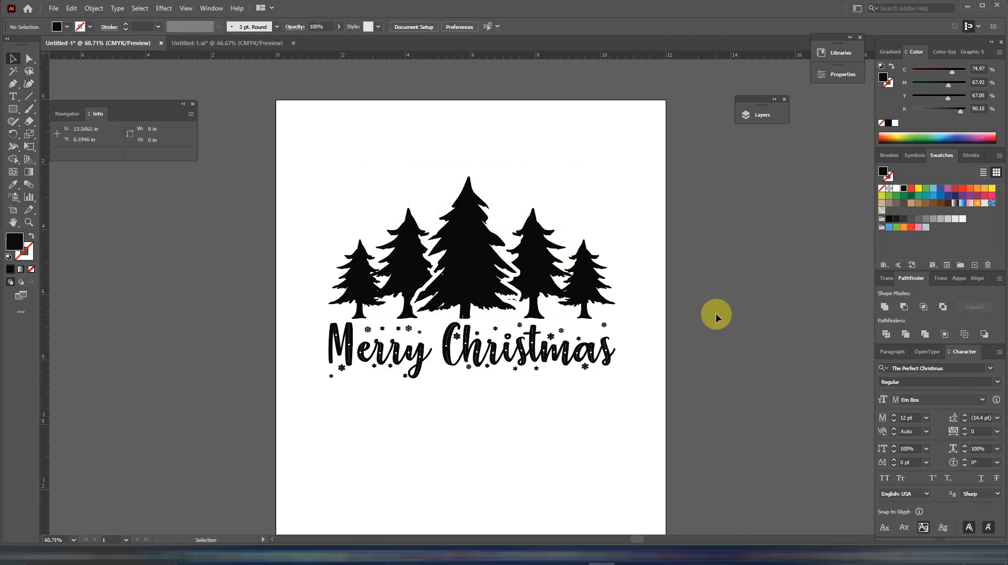
Expand the appearance of the mid-sized trees' compound shape.
left_click(538, 246)
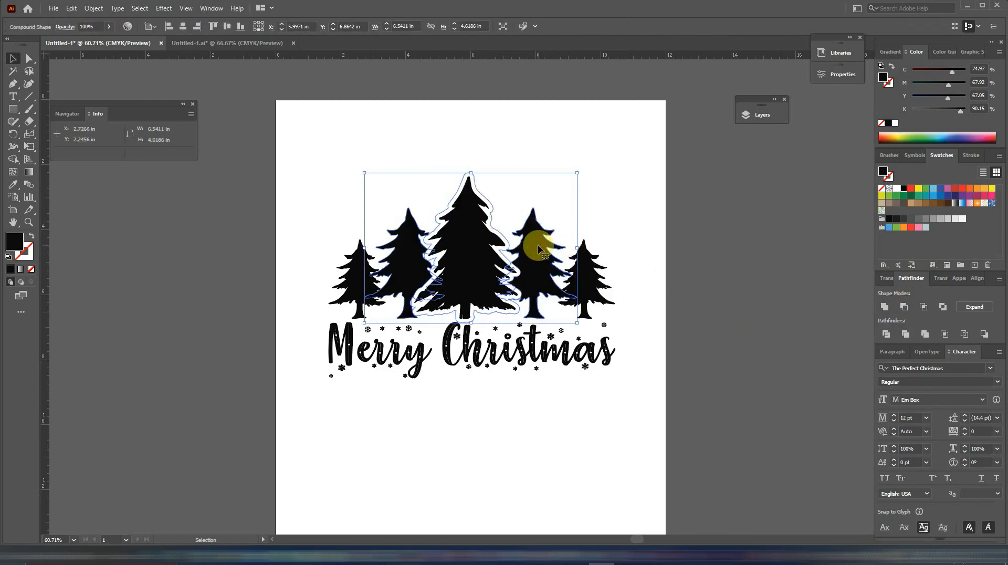
left_click(94, 10)
left_click(122, 140)
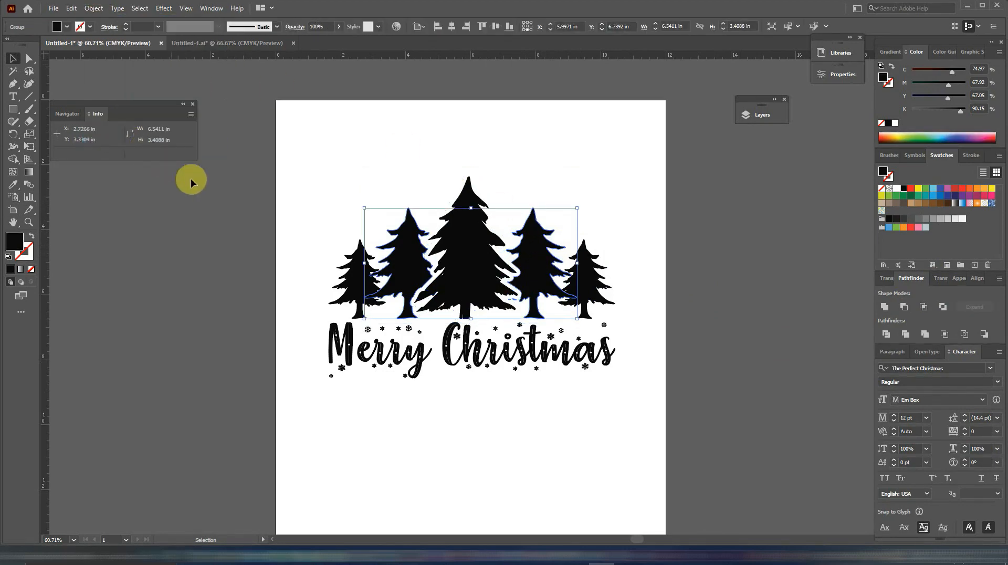
Offset the paths of the two mid-sized trees by 0.125 in with round joins and cut the offset shapes.
left_click(94, 10)
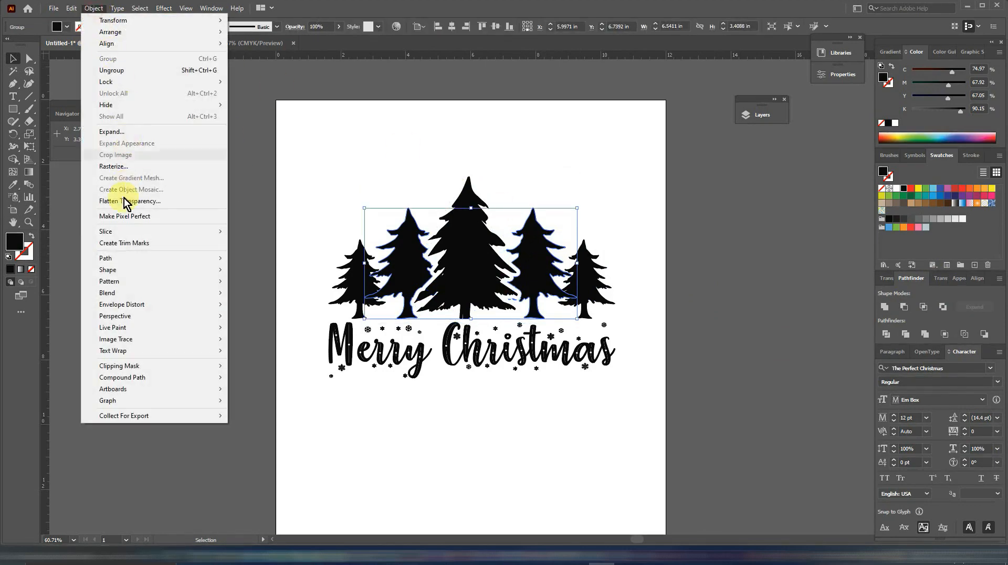
mouse_move(121, 263)
left_click(245, 295)
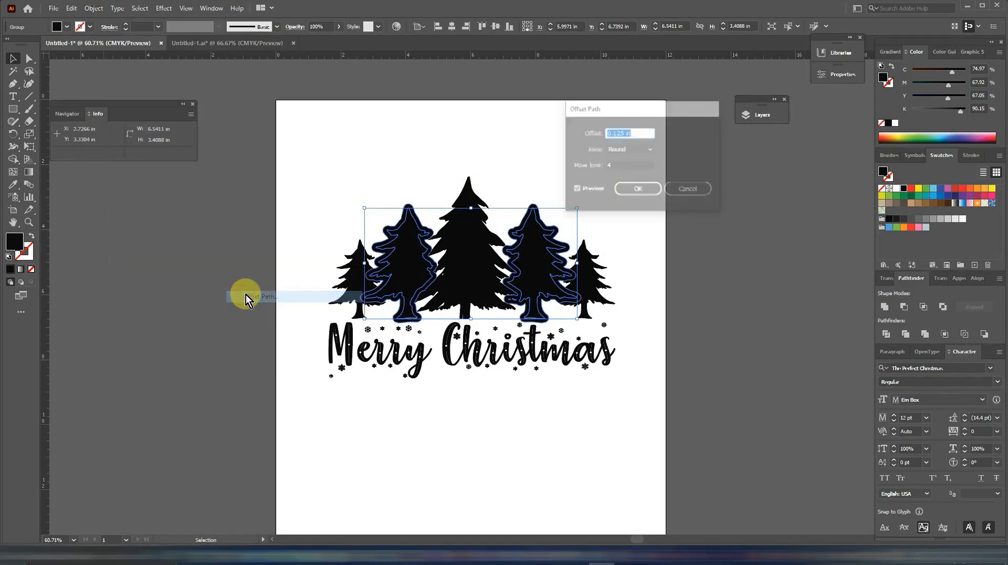
left_click(636, 190)
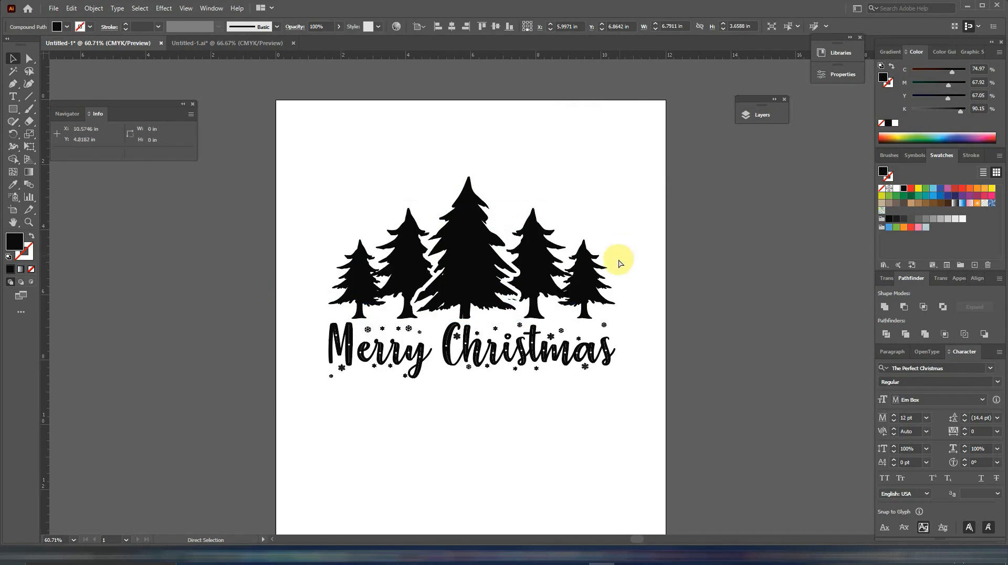
Group the two small outermost trees.
left_click(584, 281)
left_click(360, 261, "shift")
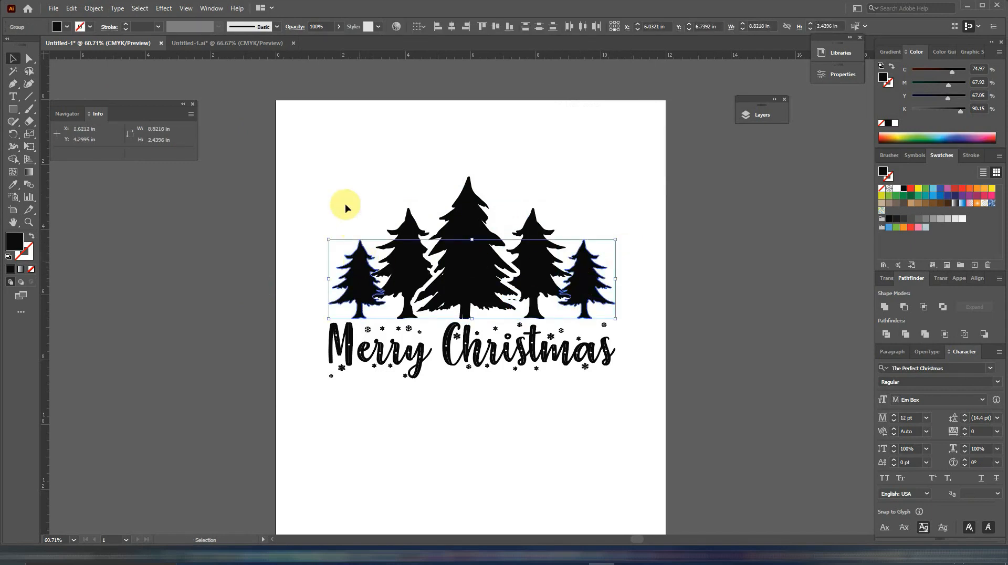
key("ctrl+g")
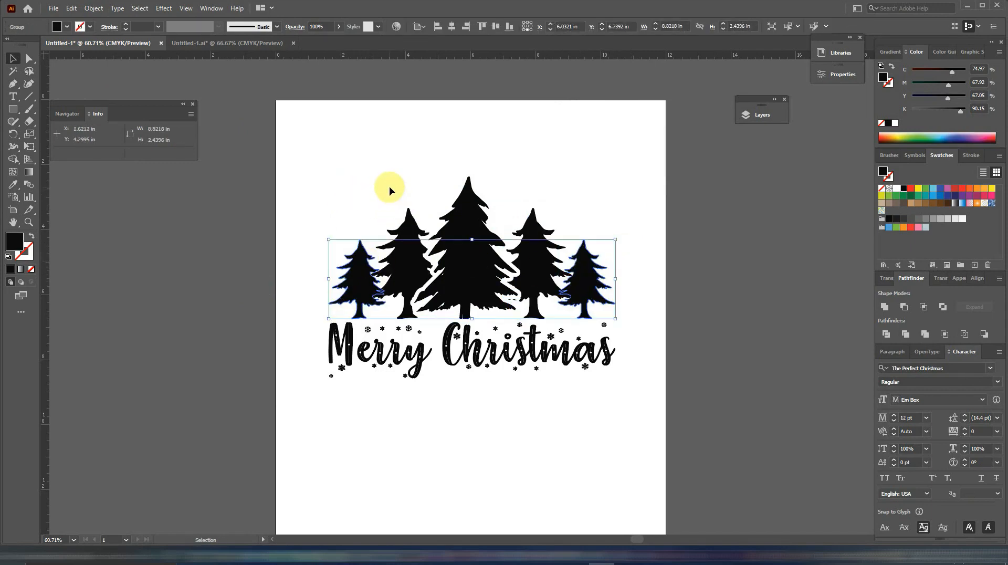
Paste the mid-sized trees' offset shapes in front and subtract them from the outer tree group with Minus Front.
left_click(389, 185)
key("a")
key("ctrl+f")
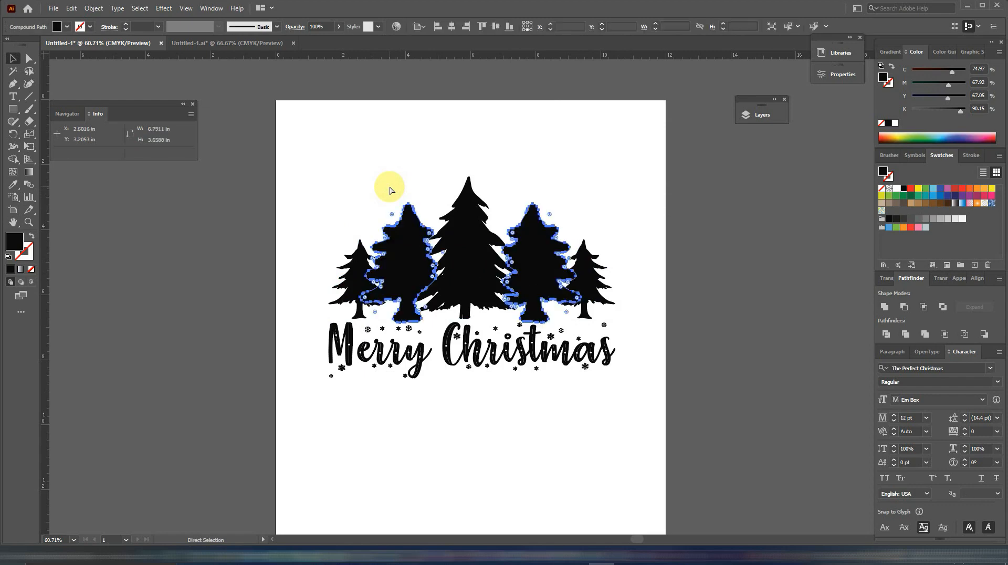
left_click(351, 264, "shift")
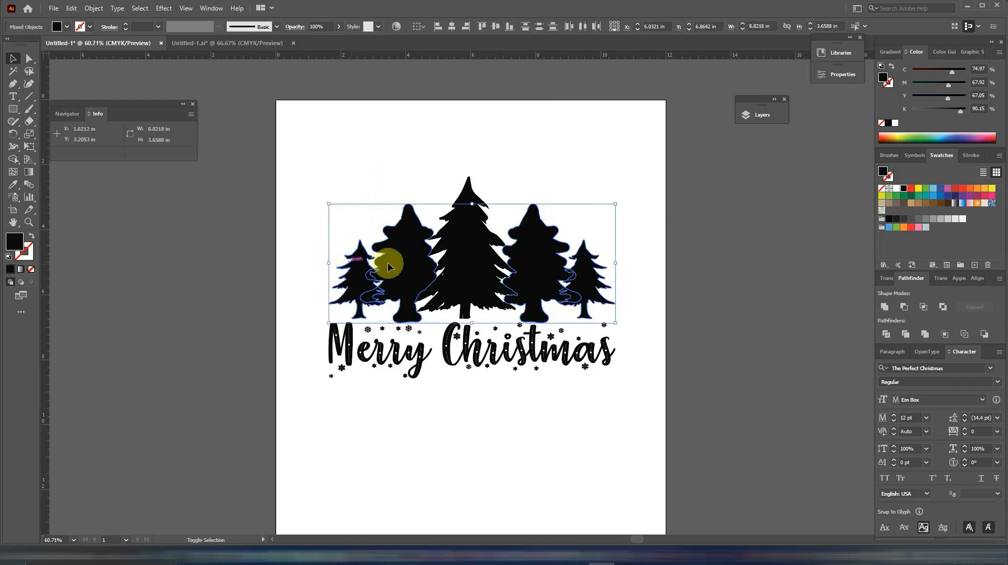
left_click(904, 306, "alt")
left_click(713, 319)
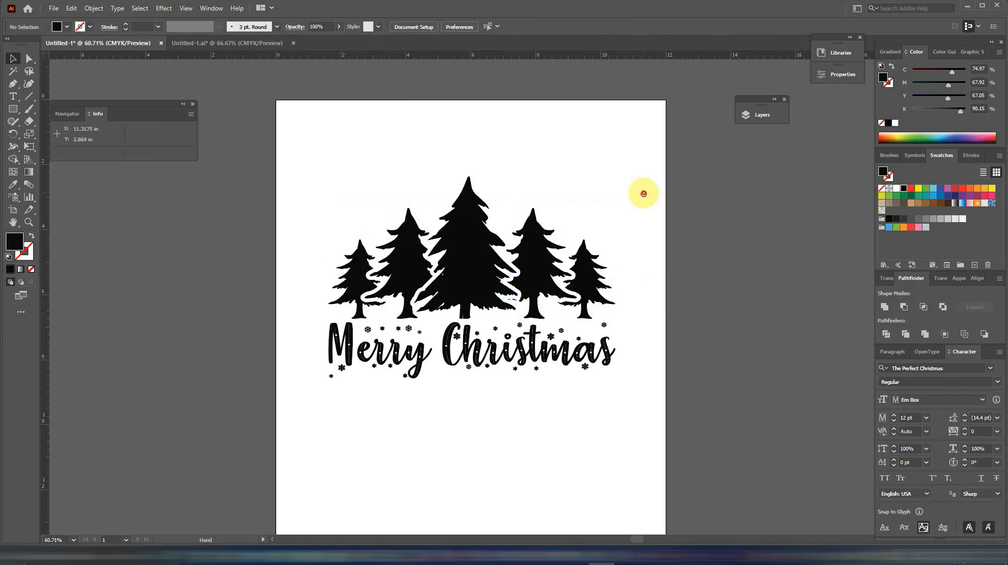
Draw a 0.5 in square in the empty area beside the artboard and fill it with red.
left_click_drag(641, 189, 466, 189)
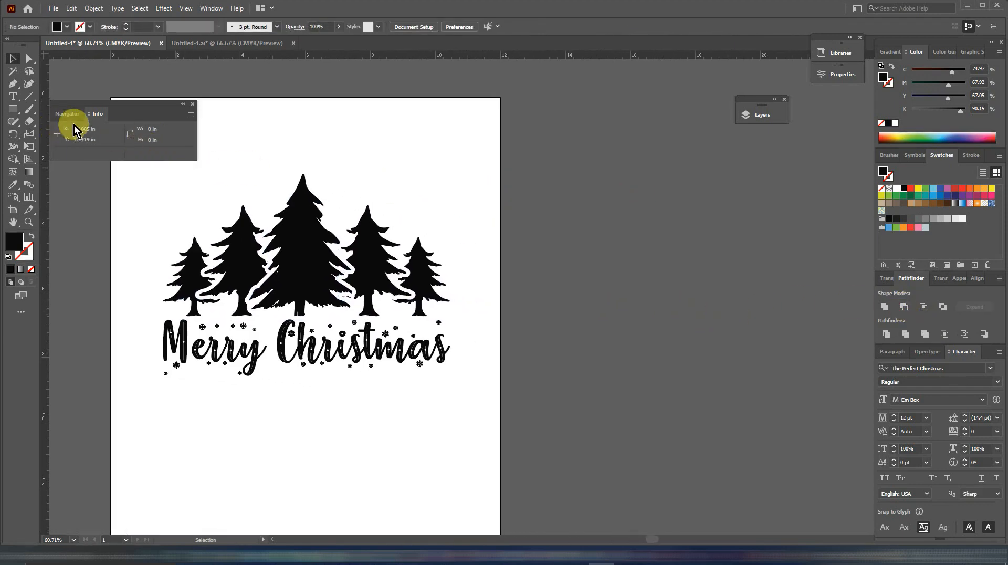
left_click(13, 109)
left_click_drag(581, 220, 594, 237)
key("ctrl+plus")
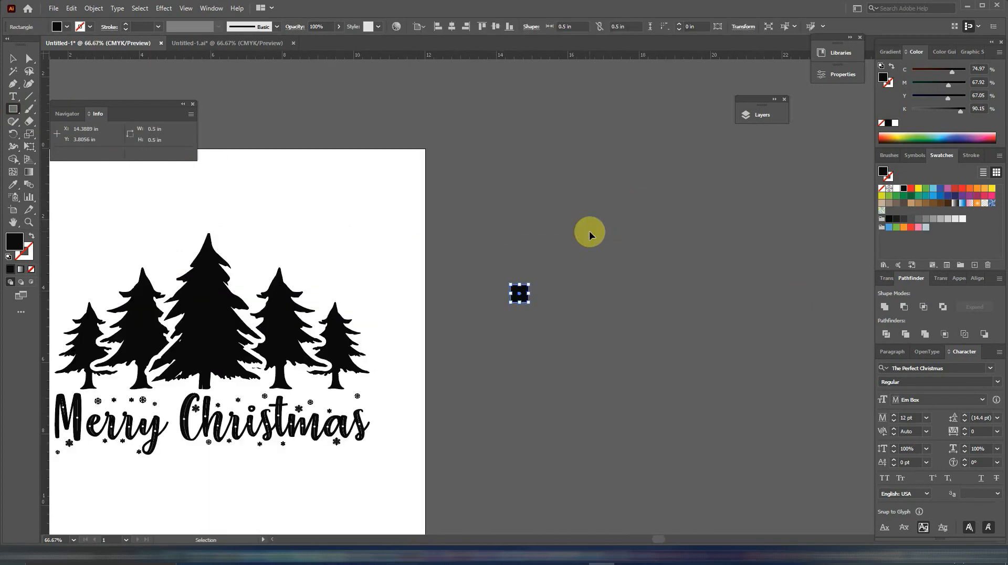
key("ctrl+plus")
key("ctrl+plus")
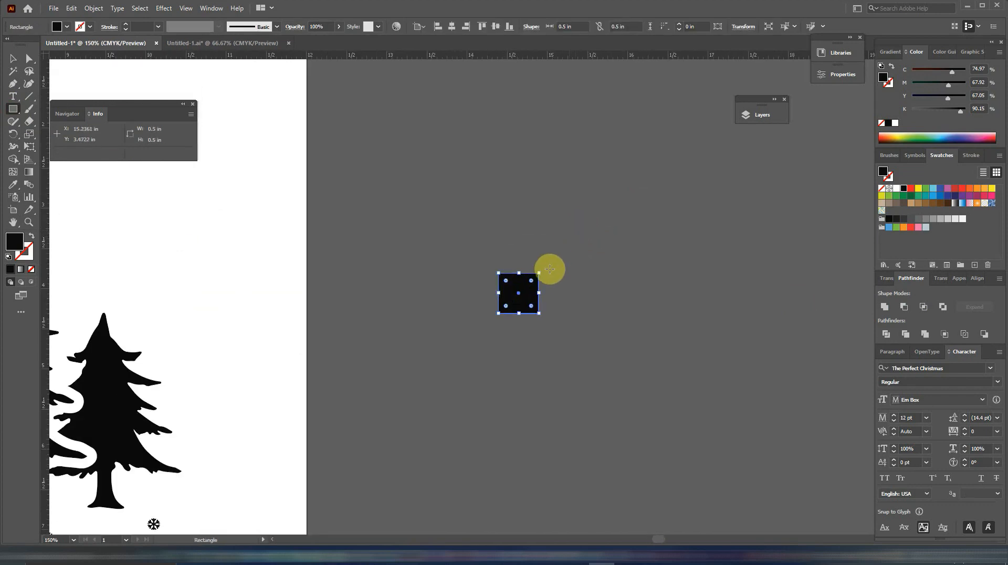
left_click(12, 59)
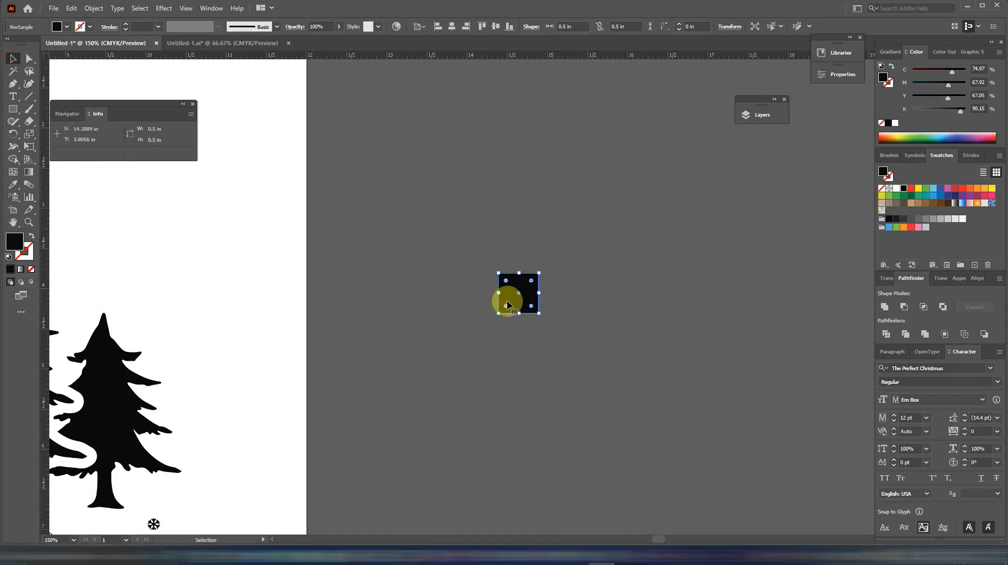
left_click(910, 189)
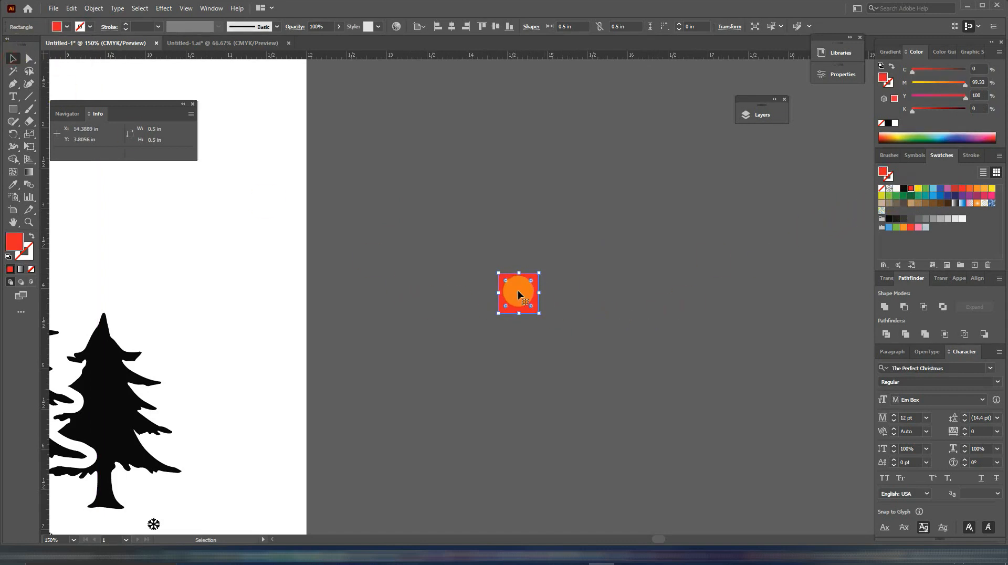
Duplicate the red square flush against its left edge and fill the copy with black.
left_click_drag(517, 290, 479, 292)
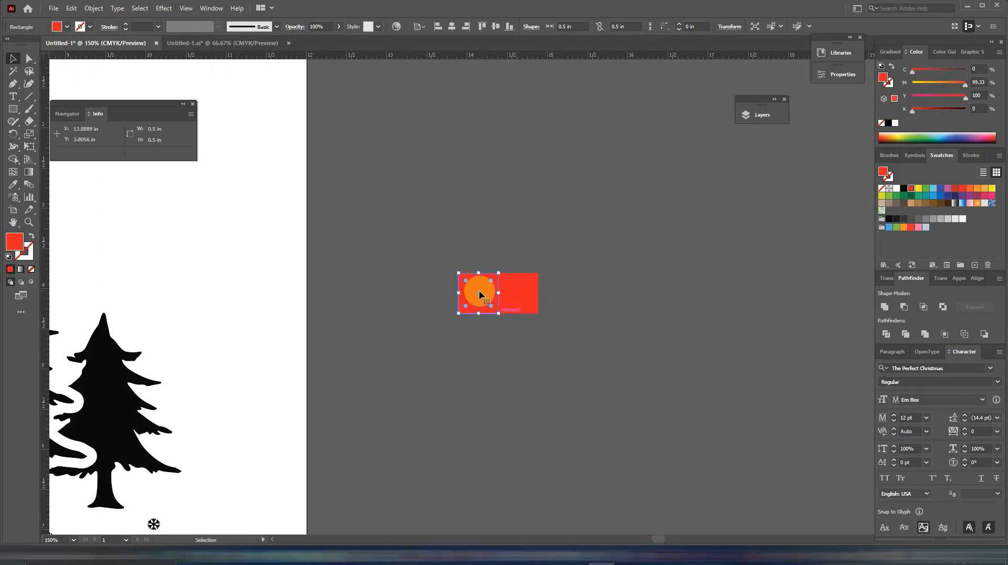
left_click(902, 190)
left_click(561, 339)
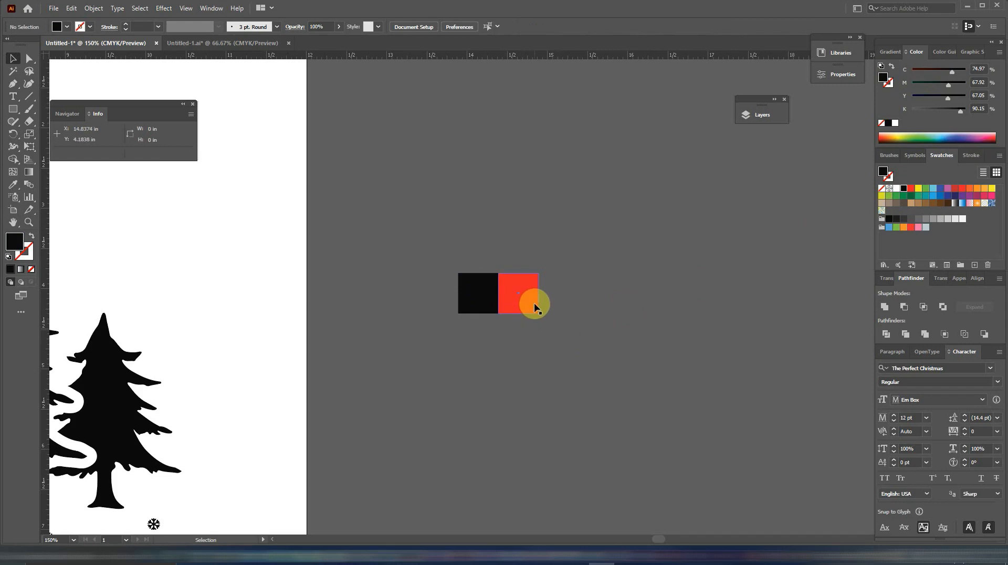
Duplicate the black and red squares directly below the originals to form a two-by-two block.
left_click(534, 307)
left_click_drag(526, 303, 530, 344)
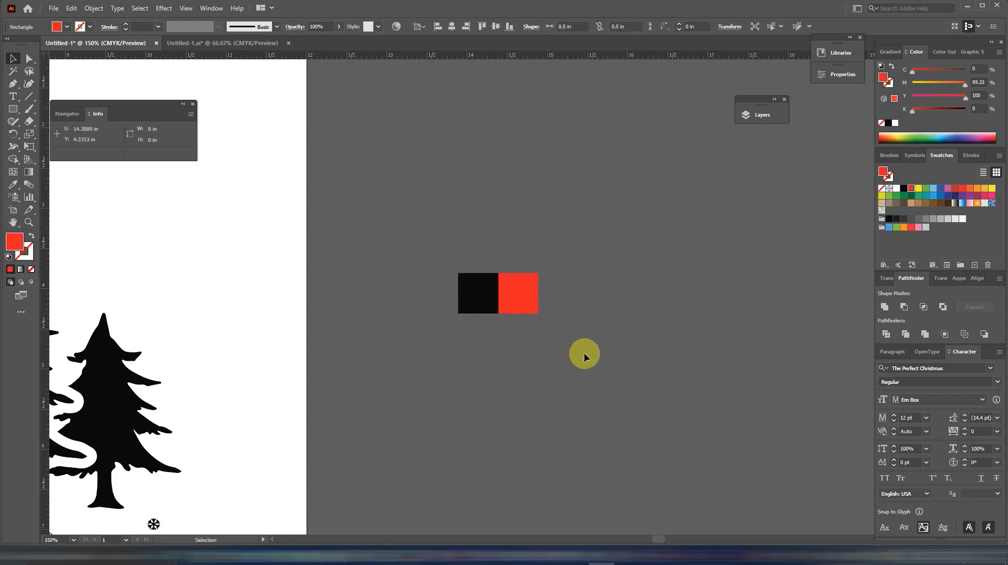
left_click_drag(448, 306, 508, 345)
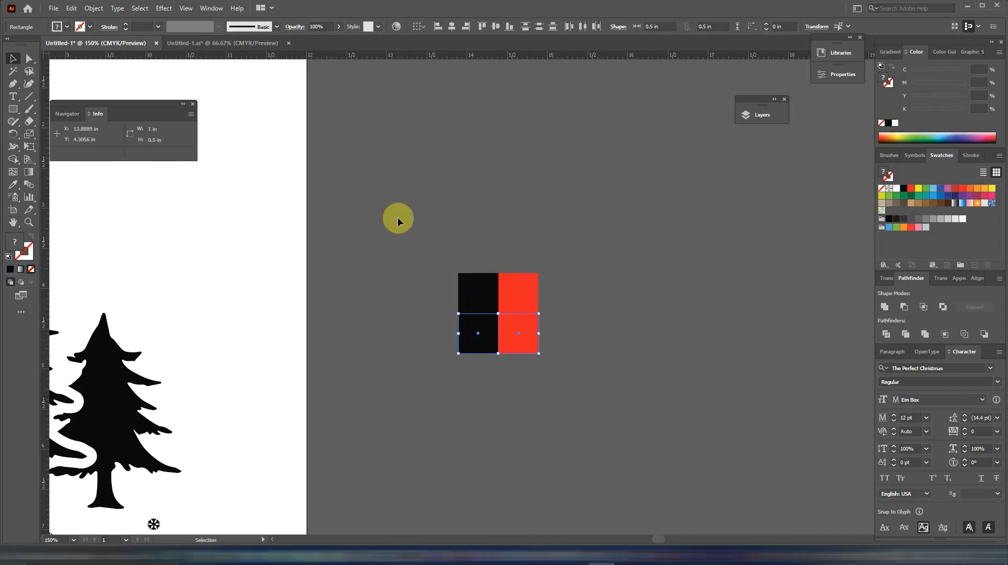
left_click(448, 233)
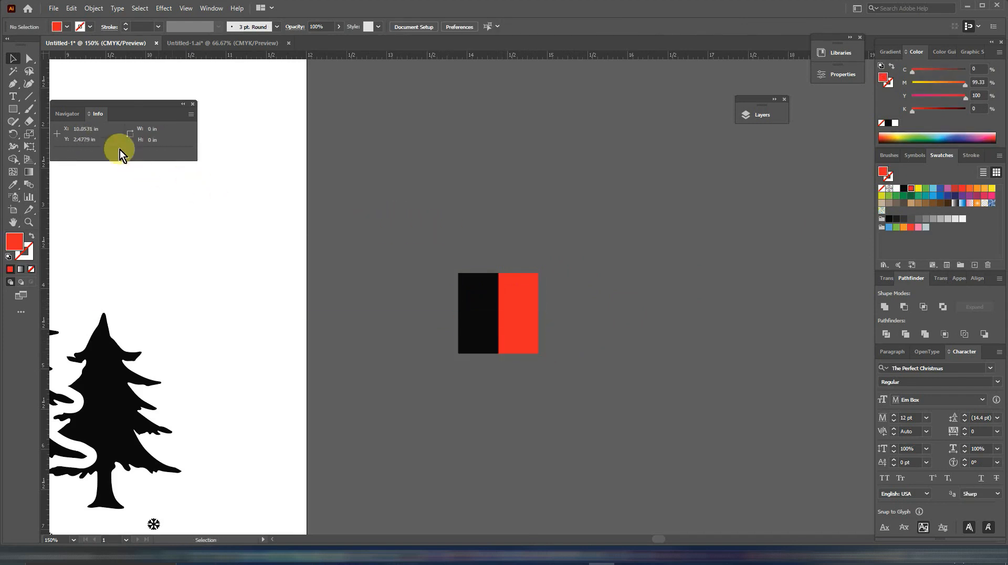
Draw a 45° diagonal line about 1.49 in wide and high beside the colour block and give it a 1 pt stroke.
left_click(29, 96)
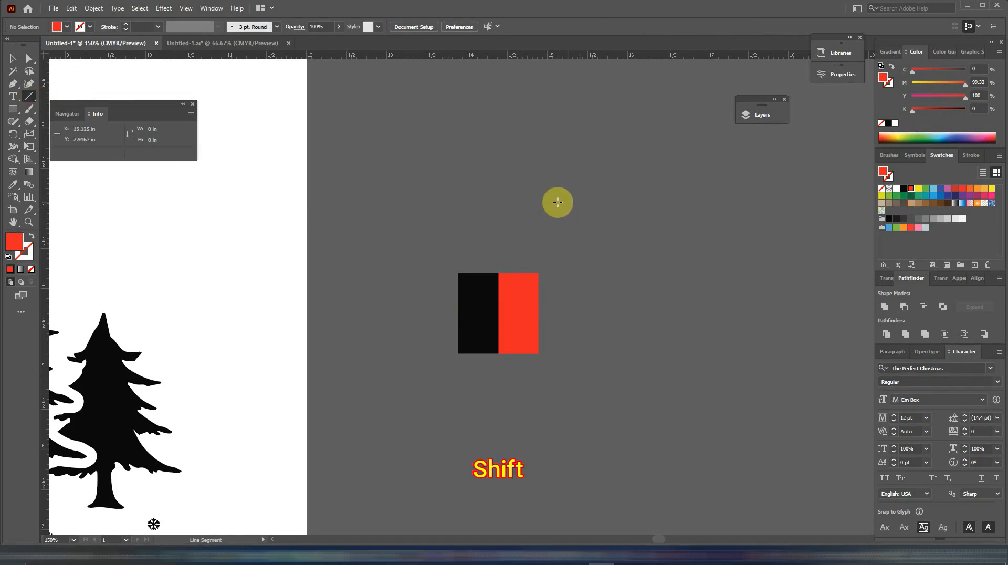
left_click_drag(558, 202, 681, 318)
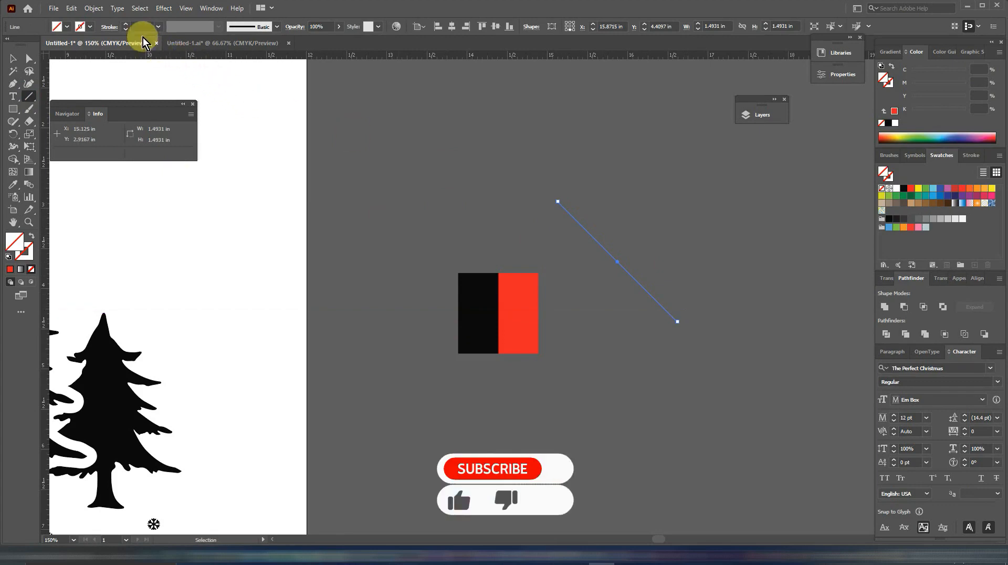
left_click(128, 24)
left_click(128, 24)
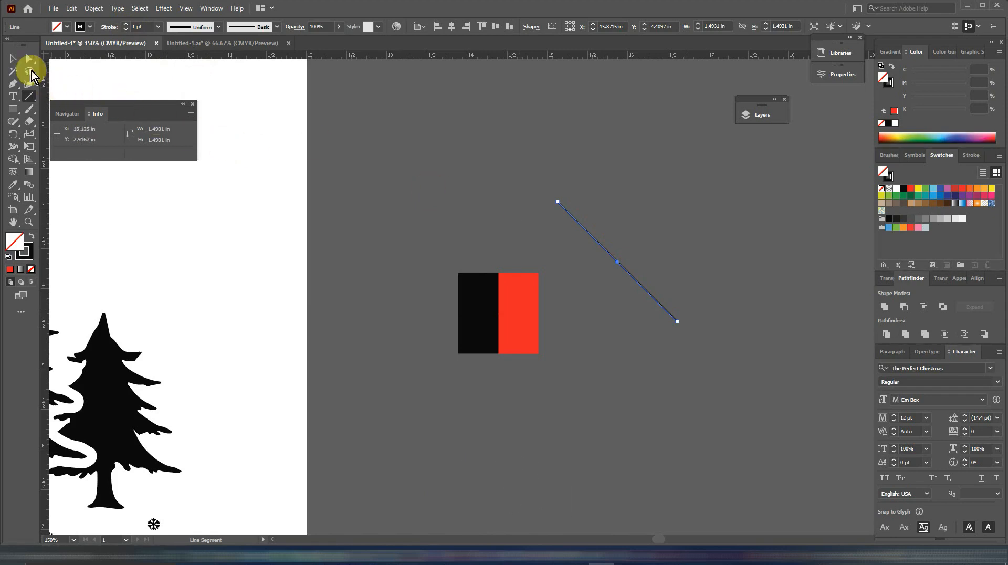
Copy the diagonal line about 0.06 in up and to the right, repeating it into a band of parallel lines about 2.55 in across.
left_click(13, 58)
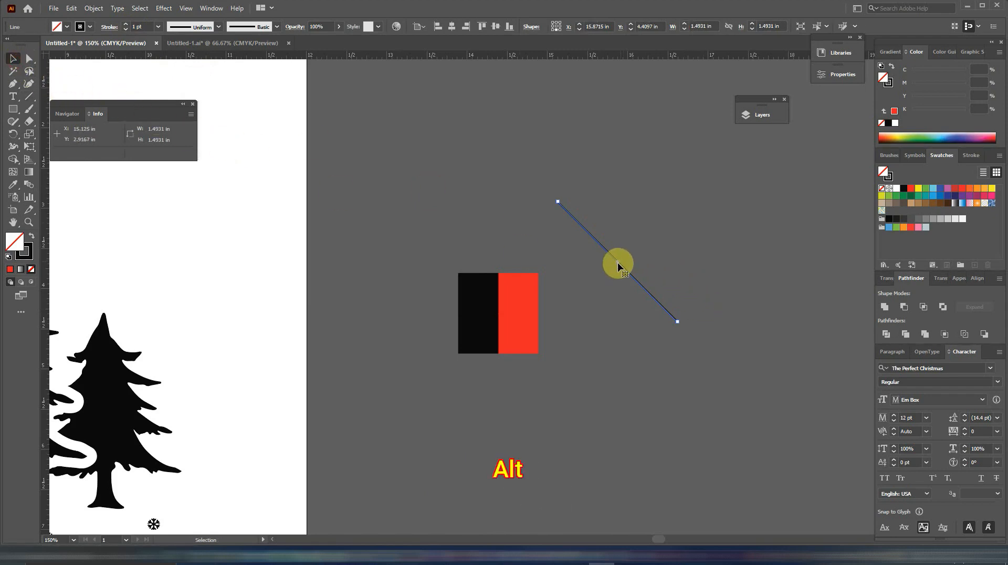
left_click_drag(619, 260, 620, 257)
key("ctrl+d")
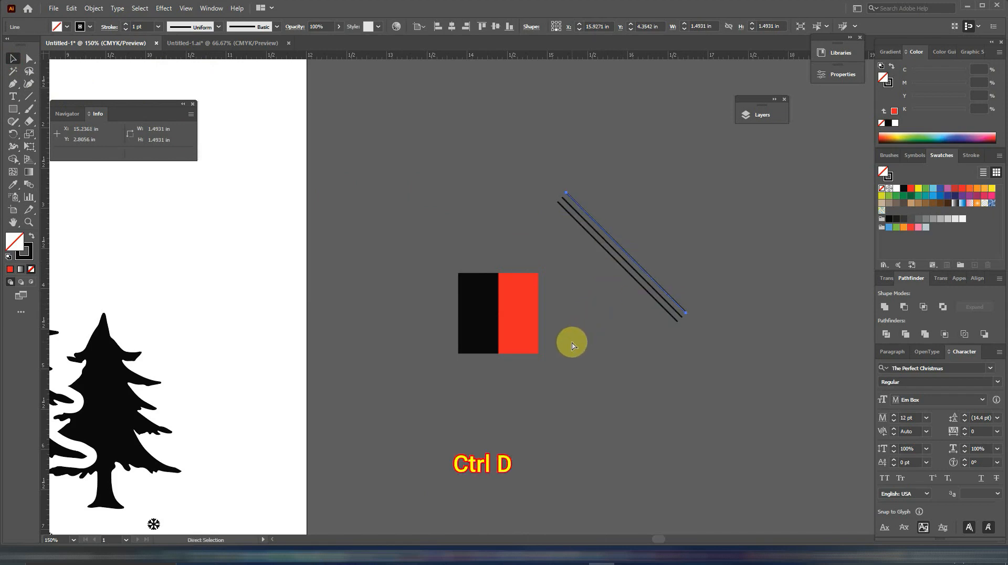
key("ctrl+d")
key("ctrl+d")
key("ctrl+d")
key("ctrl+d")
key("ctrl+d")
key("ctrl+d")
key("ctrl+d")
key("ctrl+d")
key("ctrl+d")
key("ctrl+d")
key("ctrl+d")
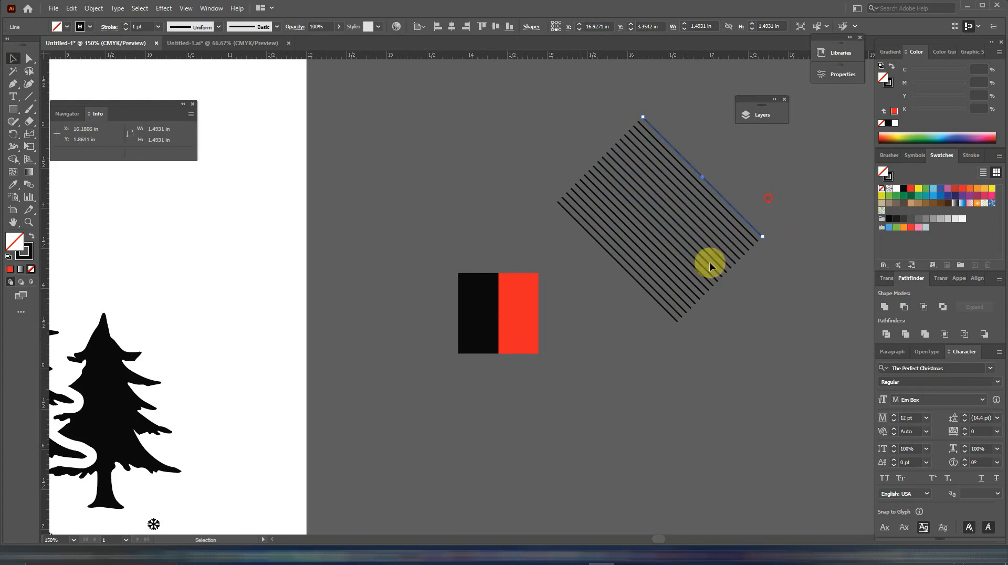
Group all the parallel diagonal lines.
key("ctrl+a")
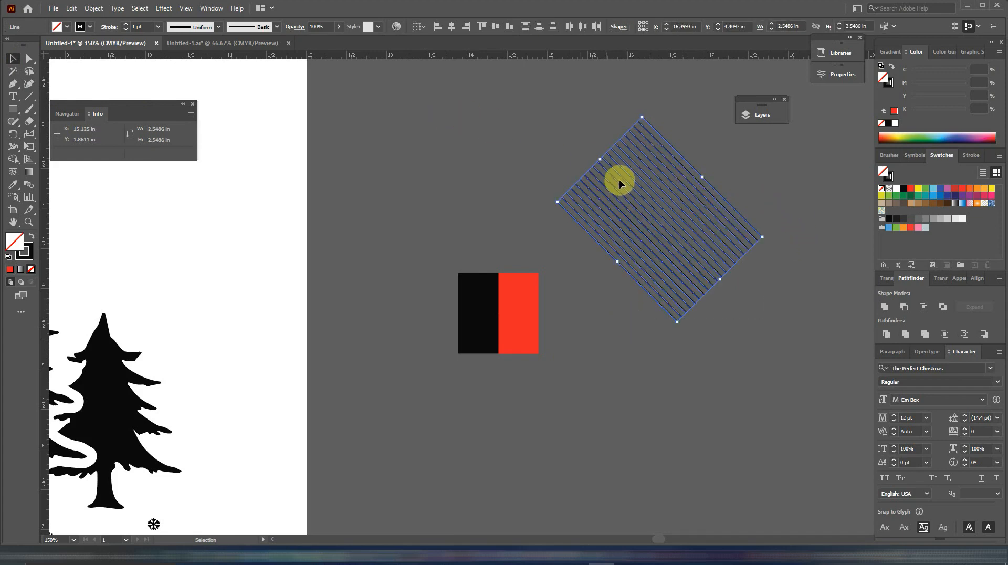
right_click(634, 191)
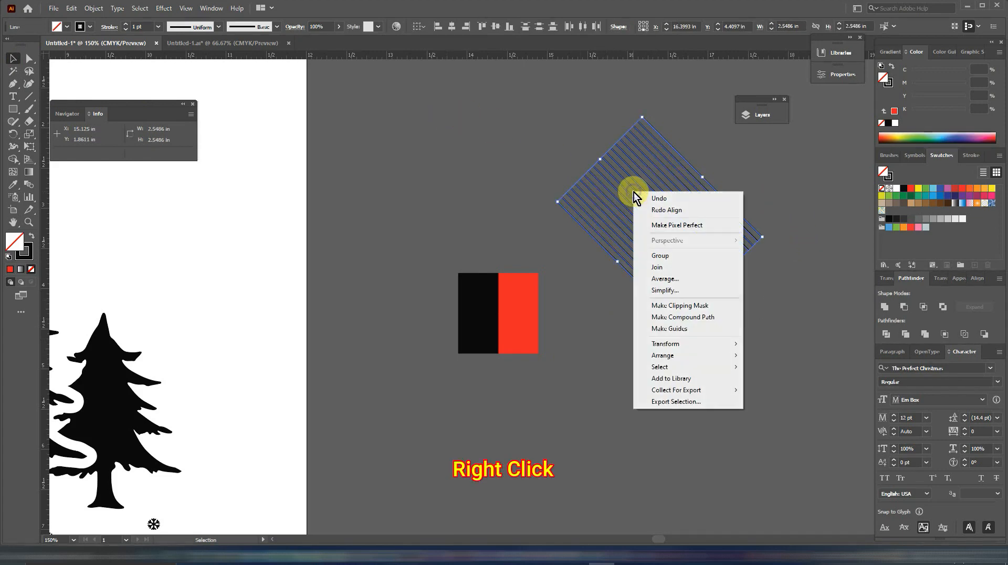
left_click(657, 255)
Position the stripe group over the block's upper red square and enlarge it to about 1.2 by 1.11 in so it covers the square.
scroll(518, 278, "up", 4)
mouse_move(519, 280)
left_mouse_down()
mouse_move(549, 197)
mouse_move(547, 263)
mouse_move(535, 276)
left_mouse_up()
scroll(551, 201, "down", 3)
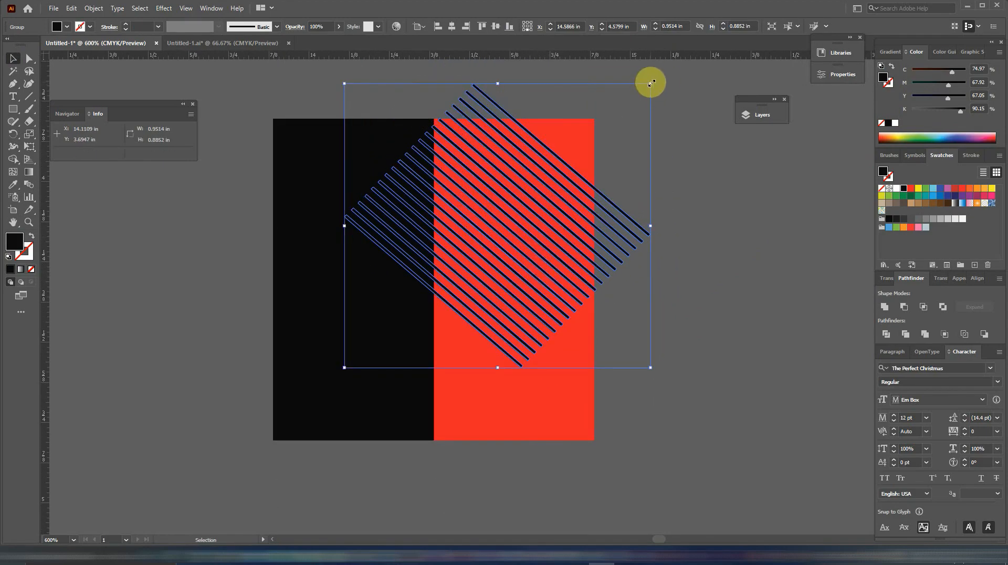
left_click_drag(651, 82, 661, 73)
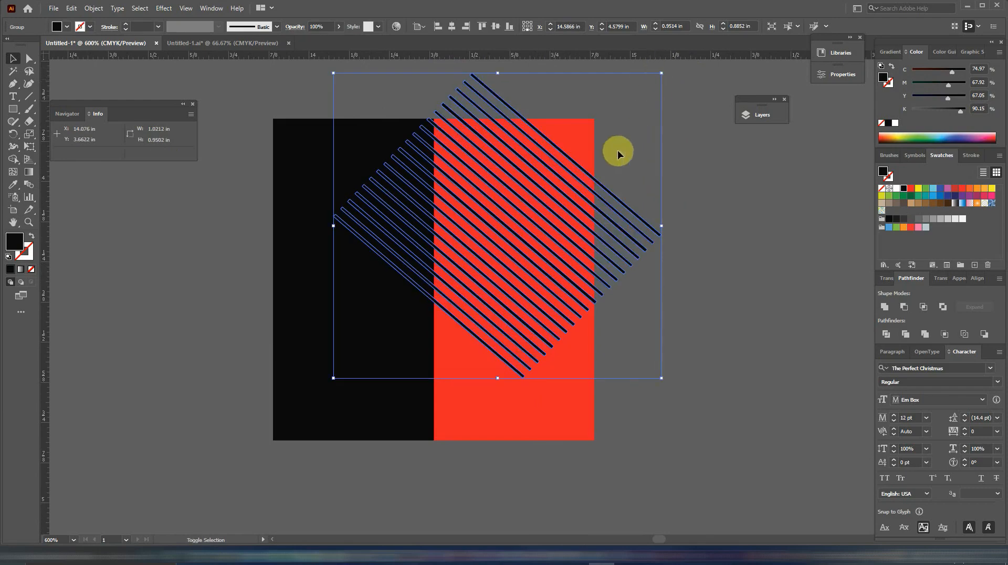
left_click_drag(591, 180, 614, 149)
left_click_drag(685, 348, 735, 360)
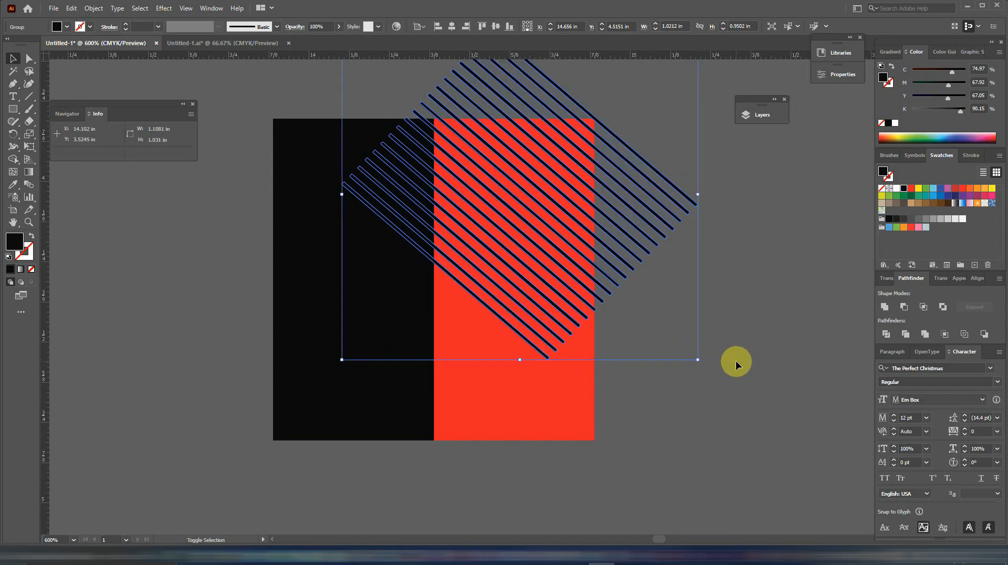
left_click_drag(332, 363, 312, 373)
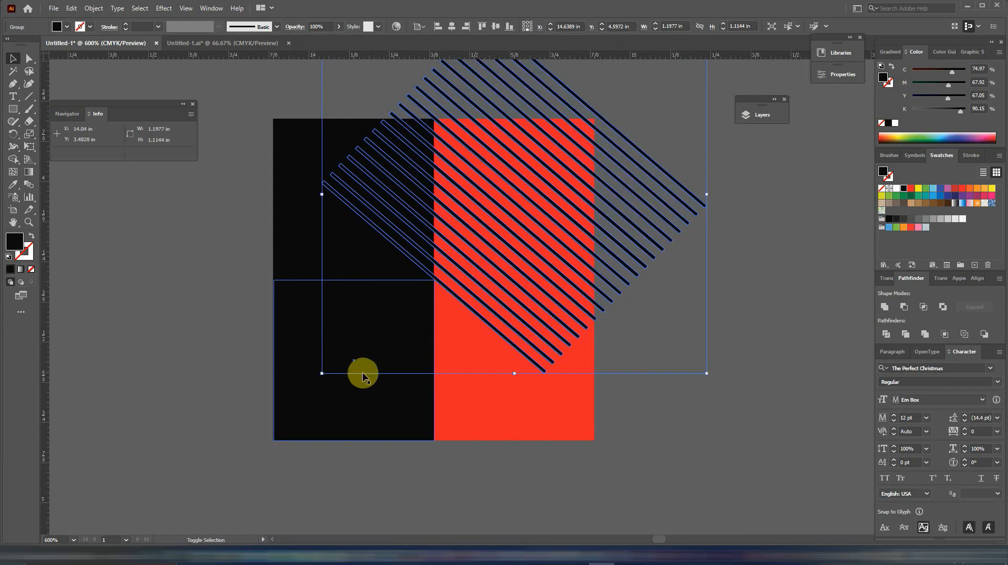
left_click(807, 321)
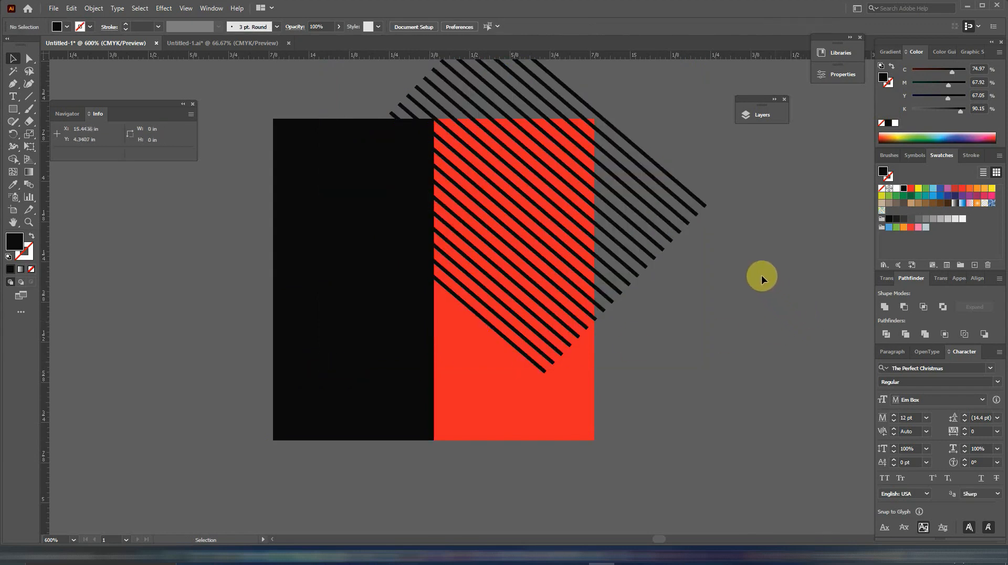
Trim away the stripe parts outside the upper red square with Shape Builder.
left_click(542, 210)
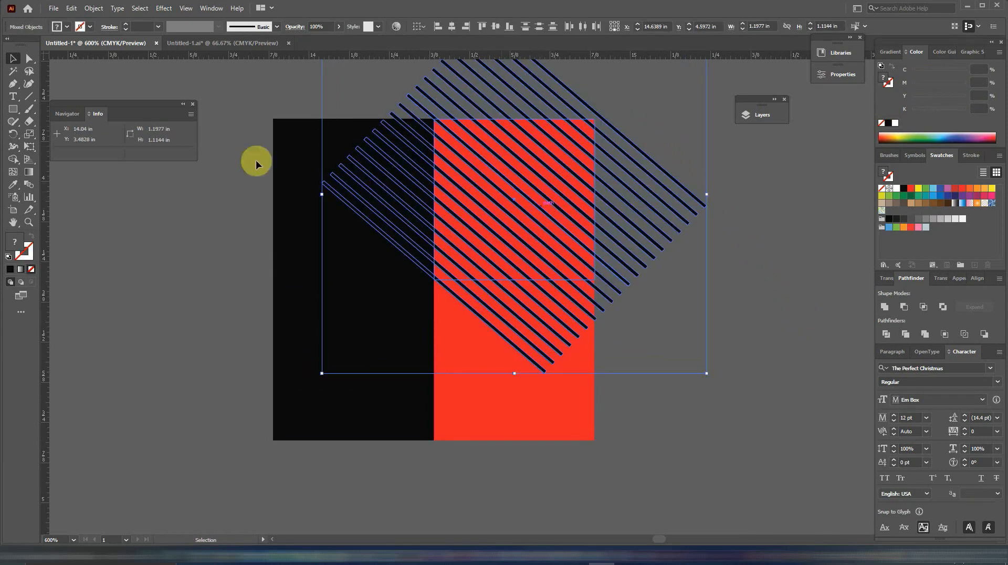
left_click(13, 159)
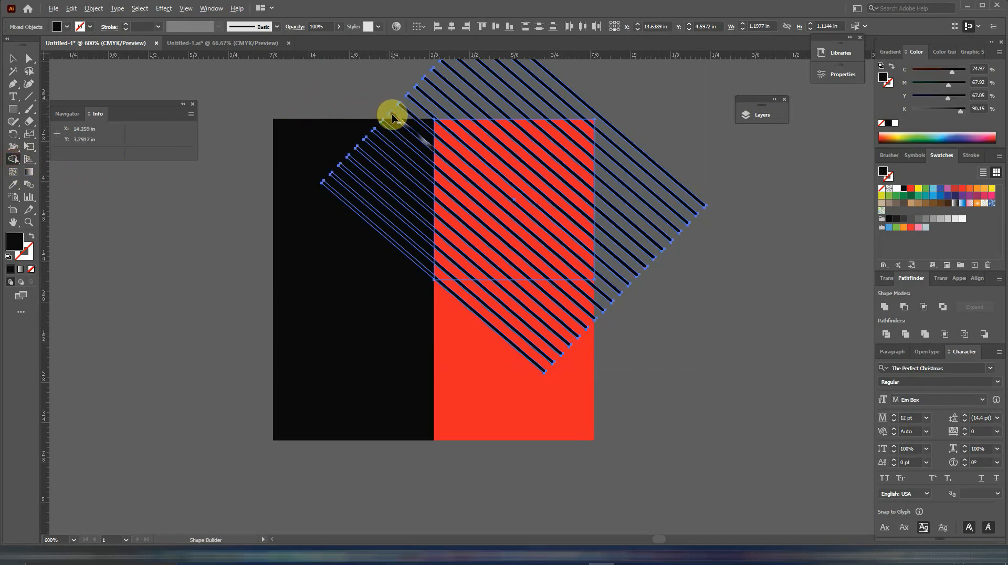
mouse_move(393, 116)
left_mouse_down()
mouse_move(499, 95)
mouse_move(612, 99)
mouse_move(625, 160)
mouse_move(608, 291)
mouse_move(598, 308)
mouse_move(509, 356)
left_mouse_up()
mouse_move(382, 252)
left_mouse_down()
mouse_move(408, 167)
mouse_move(407, 116)
left_mouse_up()
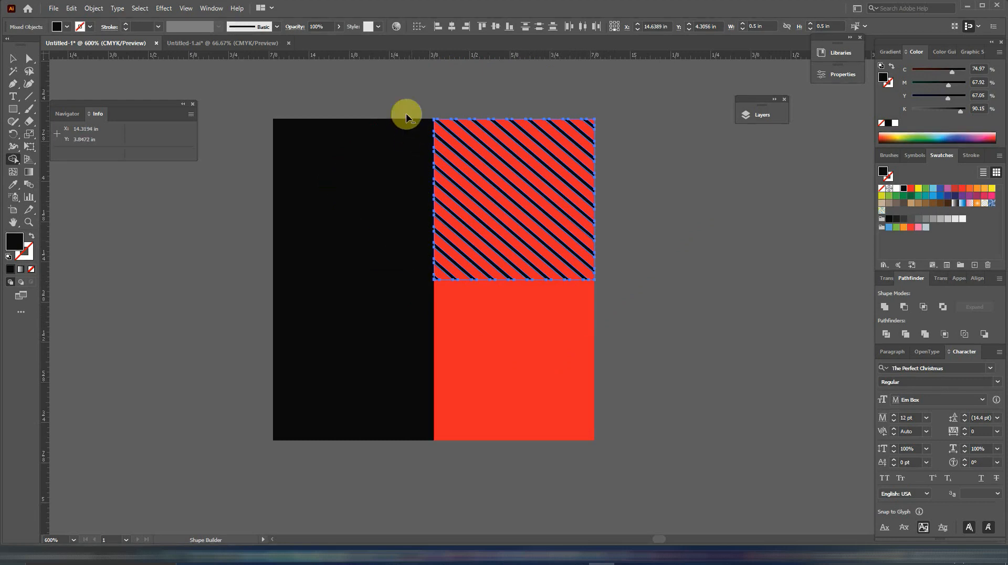
left_click(14, 59)
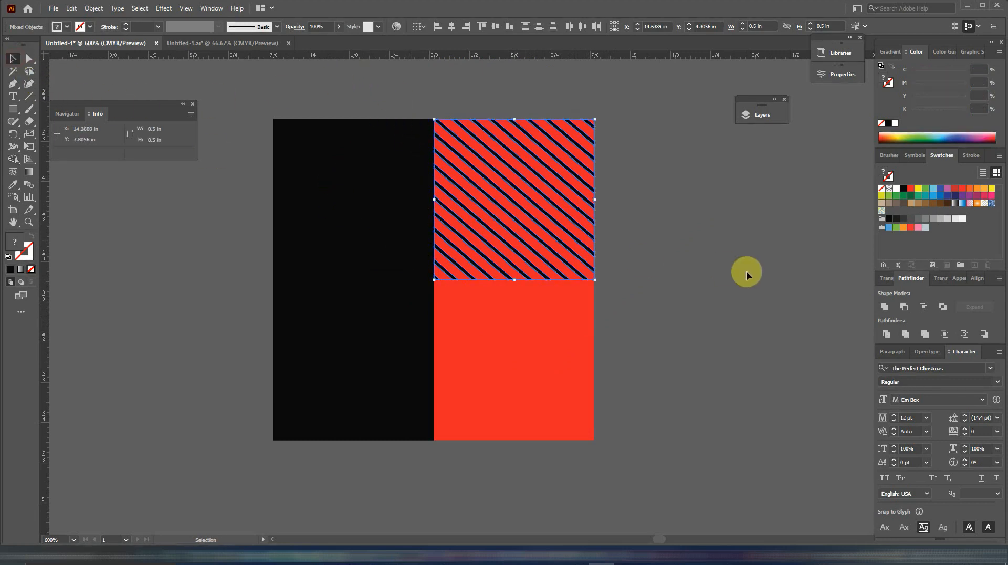
Fill the lower black square with red and copy the trimmed stripes onto it.
left_click(375, 381)
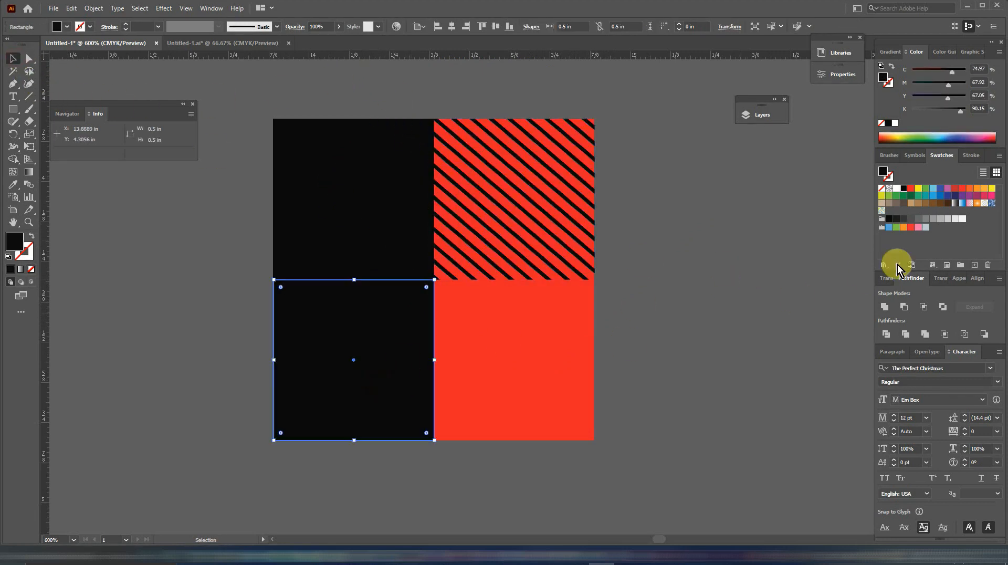
left_click(912, 189)
left_click(679, 290)
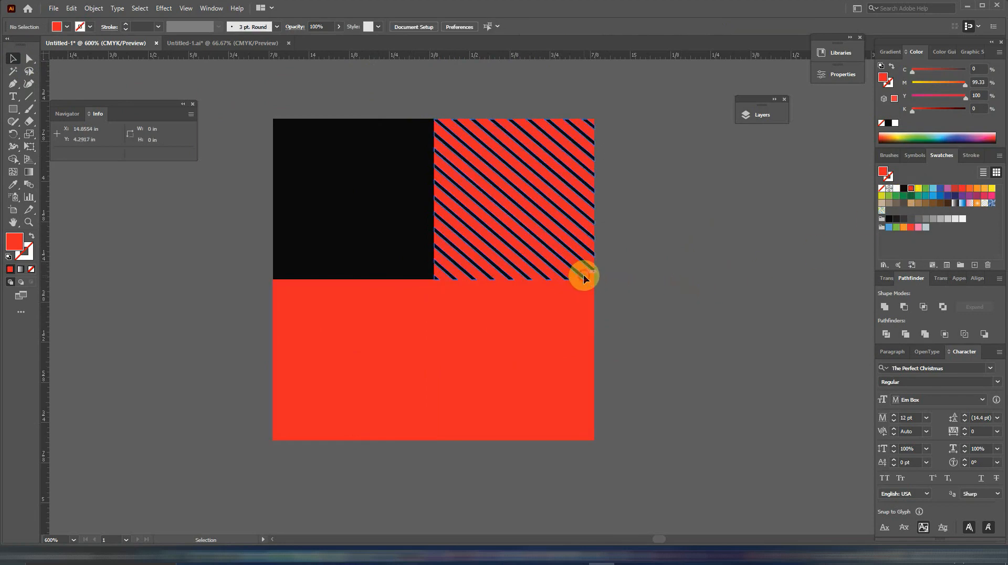
mouse_move(584, 278)
left_mouse_down()
mouse_move(472, 367)
mouse_move(423, 420)
mouse_move(420, 440)
mouse_move(308, 434)
left_mouse_up()
left_click(691, 270)
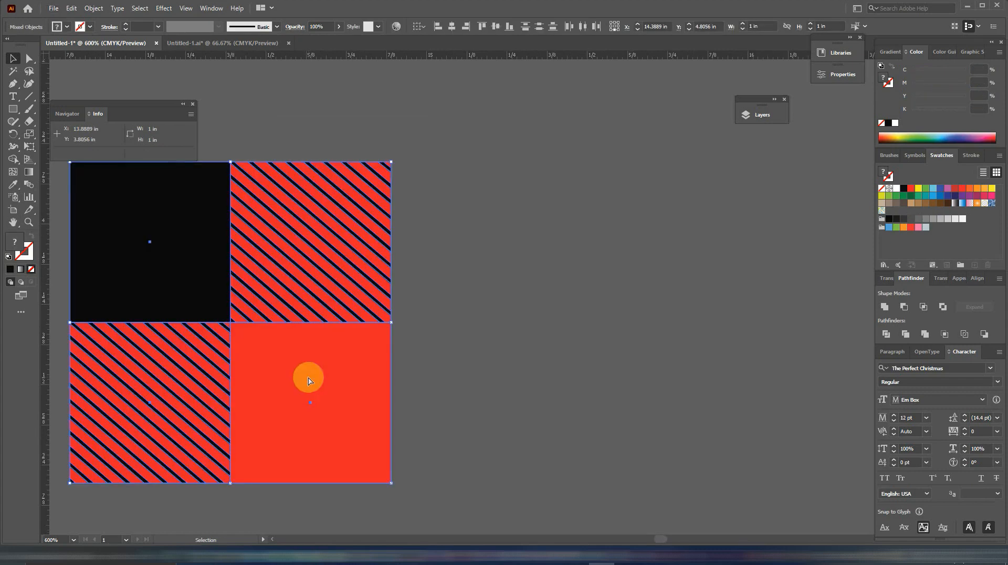
Duplicate the finished striped block beside the original as a green and black version.
key("ctrl+minus")
key("ctrl+minus")
key("ctrl+minus")
key("ctrl+minus")
key("ctrl+minus")
key("ctrl+minus")
key("ctrl+minus")
key("ctrl+minus")
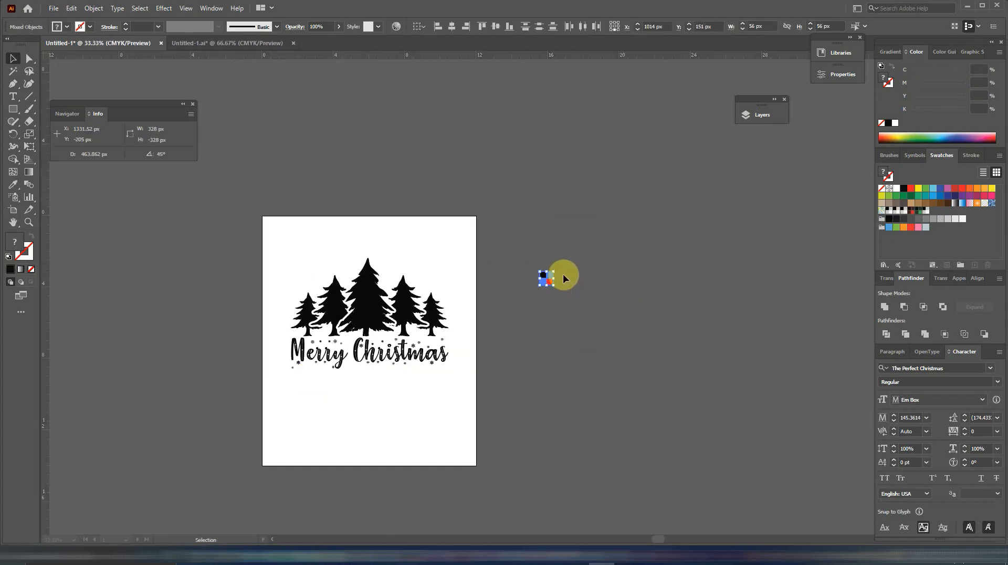
left_click_drag(545, 281, 564, 278)
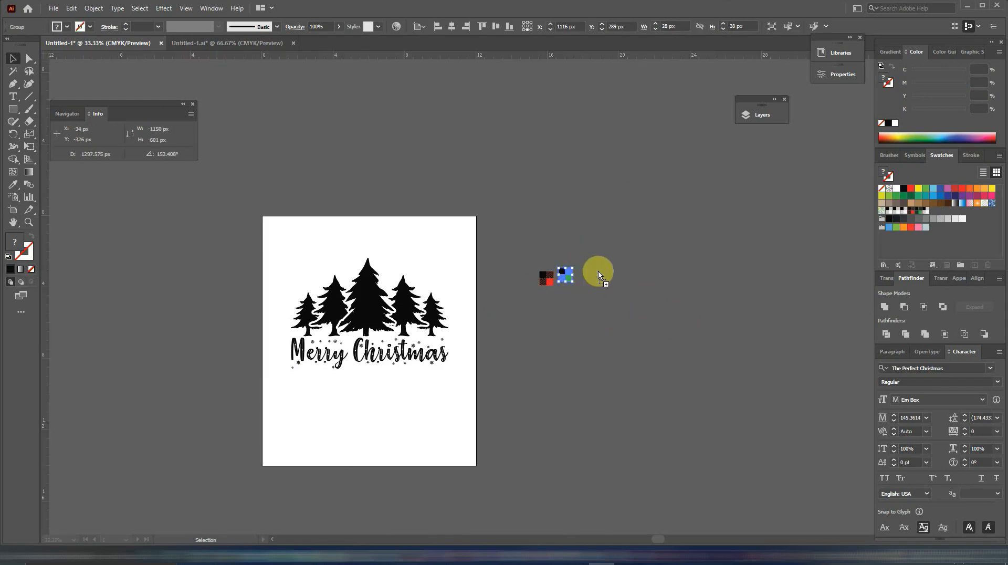
left_click(591, 272)
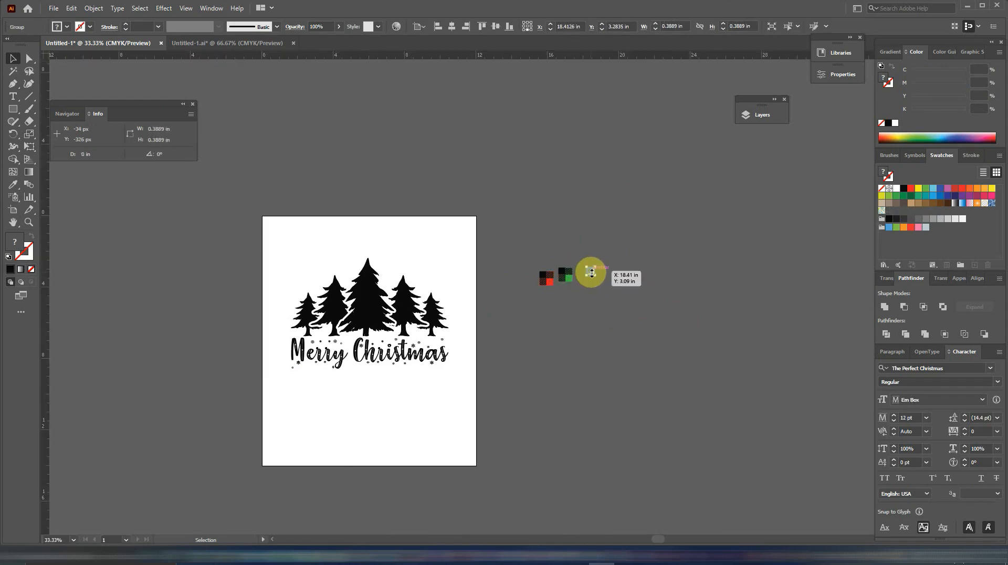
Float the Swatches panel on its own beside the pattern blocks.
scroll(590, 272, "up", 6)
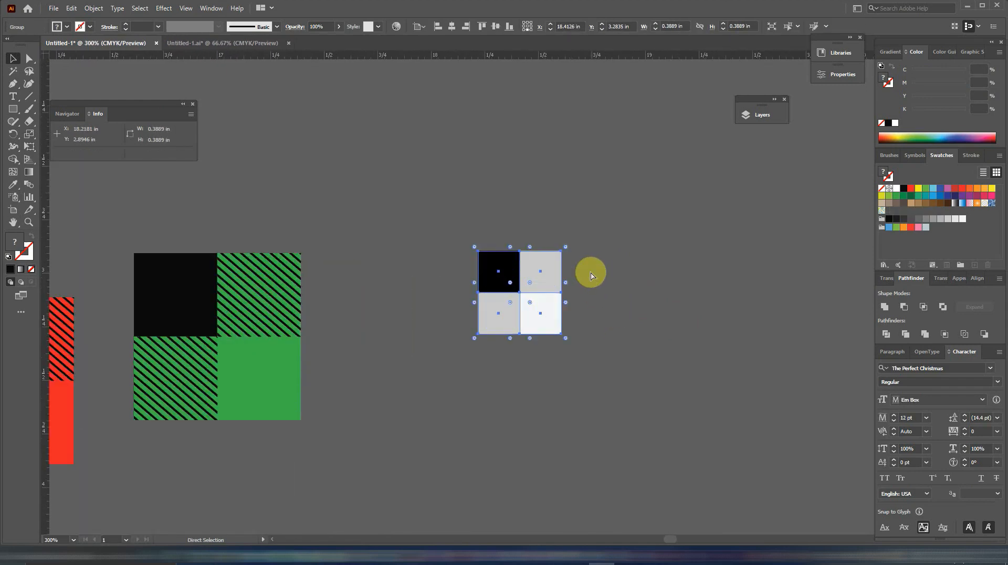
left_click(416, 420)
left_click_drag(471, 408, 631, 397)
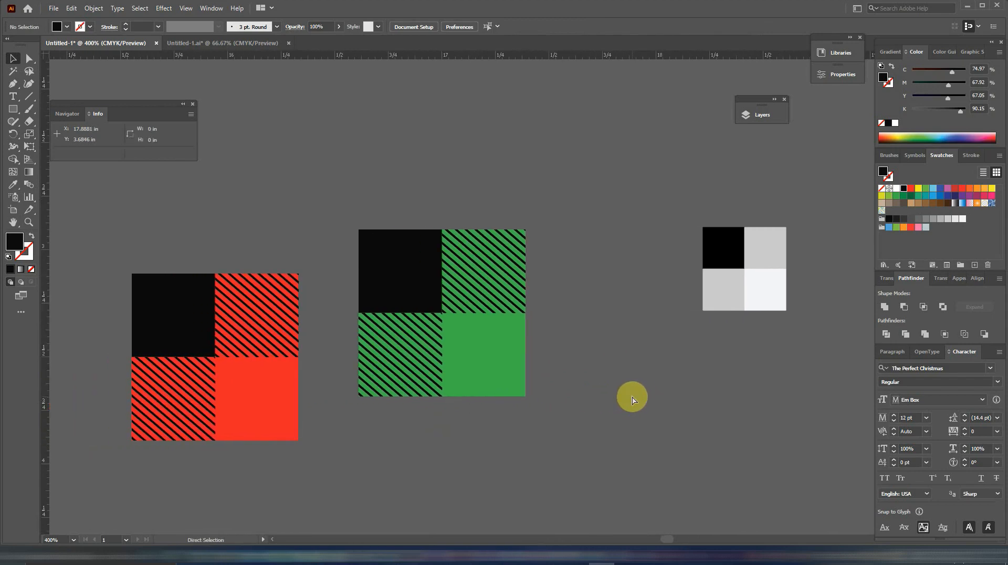
key("ctrl+minus")
key("ctrl+minus")
key("ctrl+minus")
key("ctrl+minus")
key("ctrl+minus")
key("ctrl+minus")
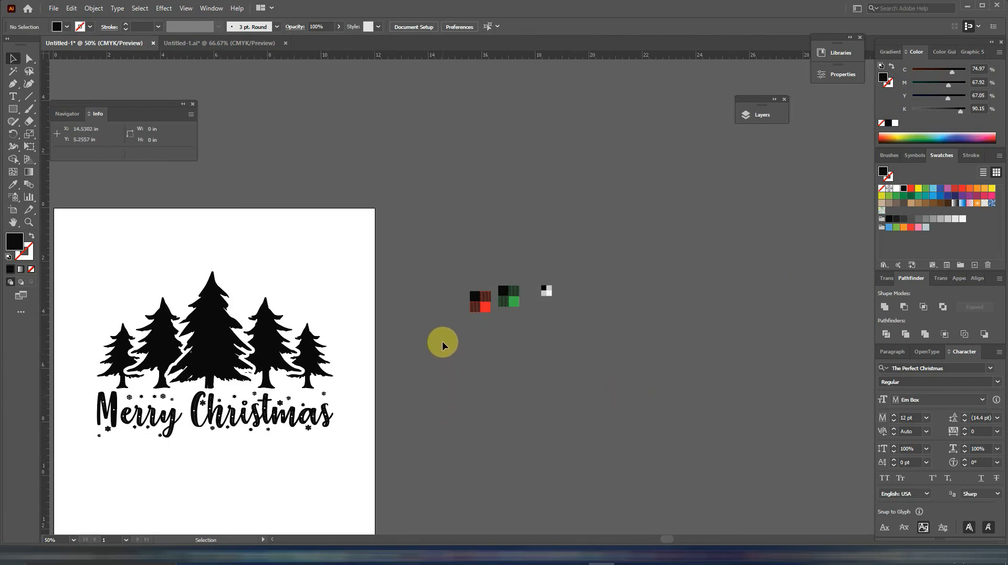
left_click_drag(400, 382, 522, 319)
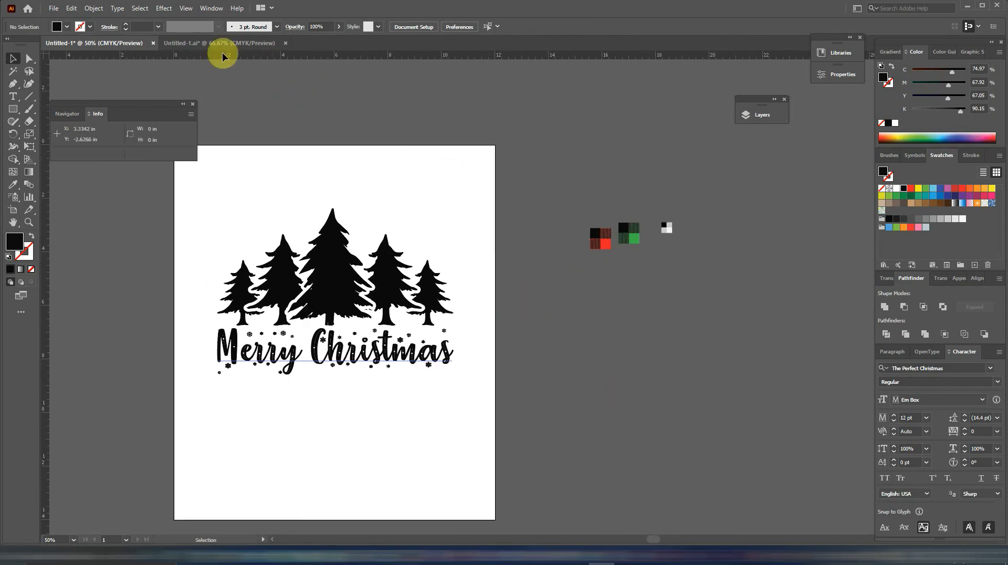
left_click(210, 8)
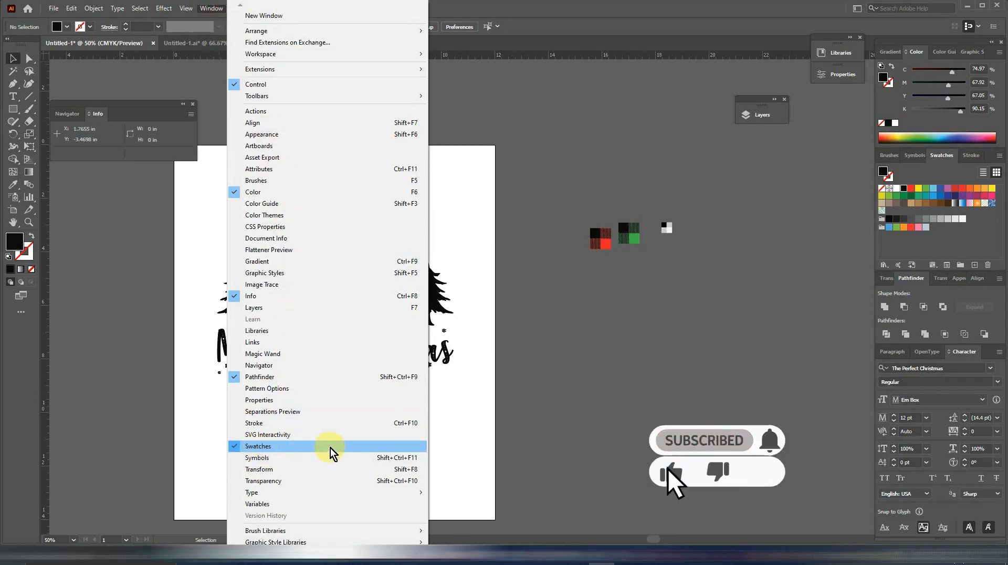
mouse_move(941, 156)
left_mouse_down()
mouse_move(783, 169)
mouse_move(741, 155)
left_mouse_up()
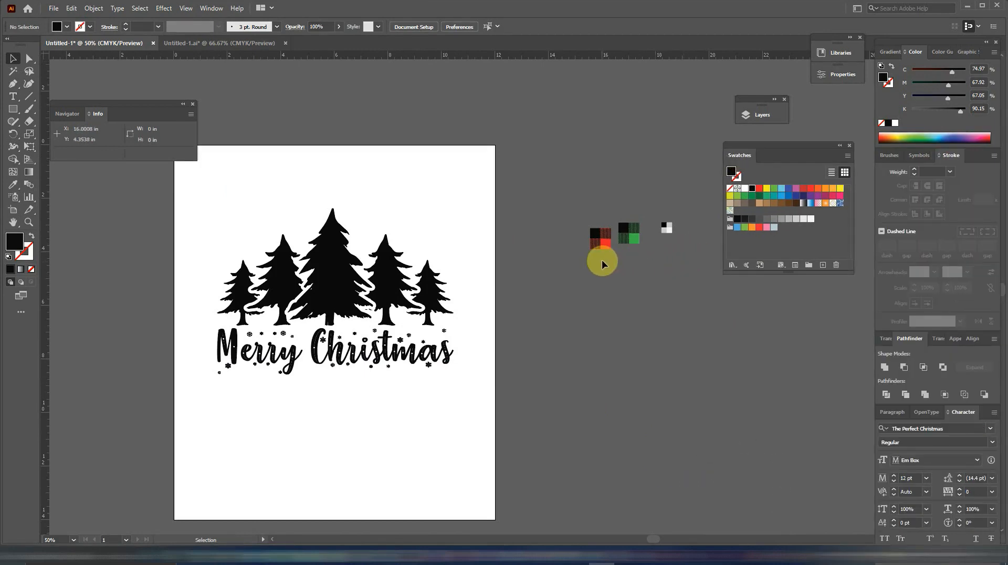
Save the red, green and white blocks as three pattern swatches.
left_click_drag(587, 225, 737, 214)
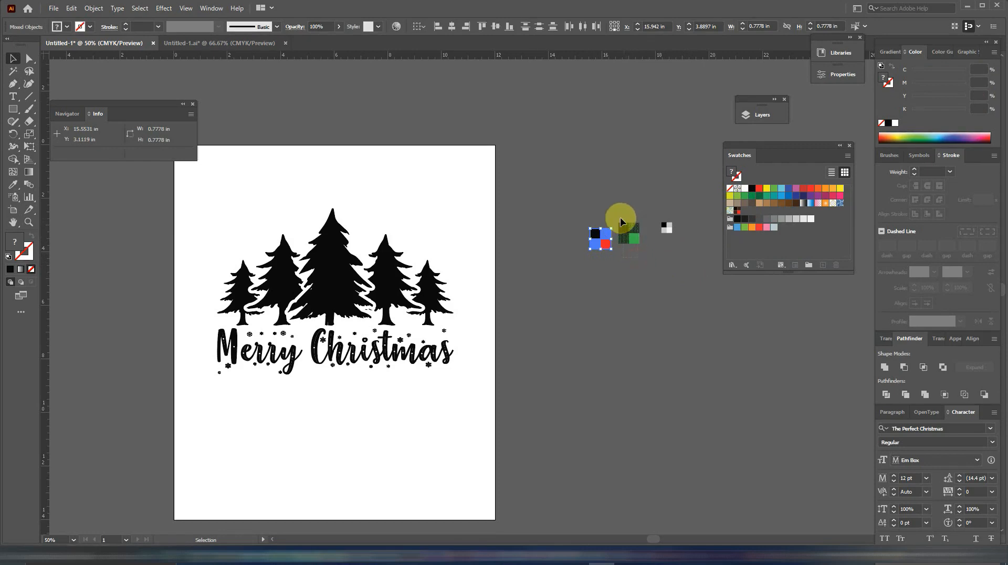
left_click(628, 229)
left_click_drag(629, 229, 746, 214)
left_click_drag(663, 219, 756, 215)
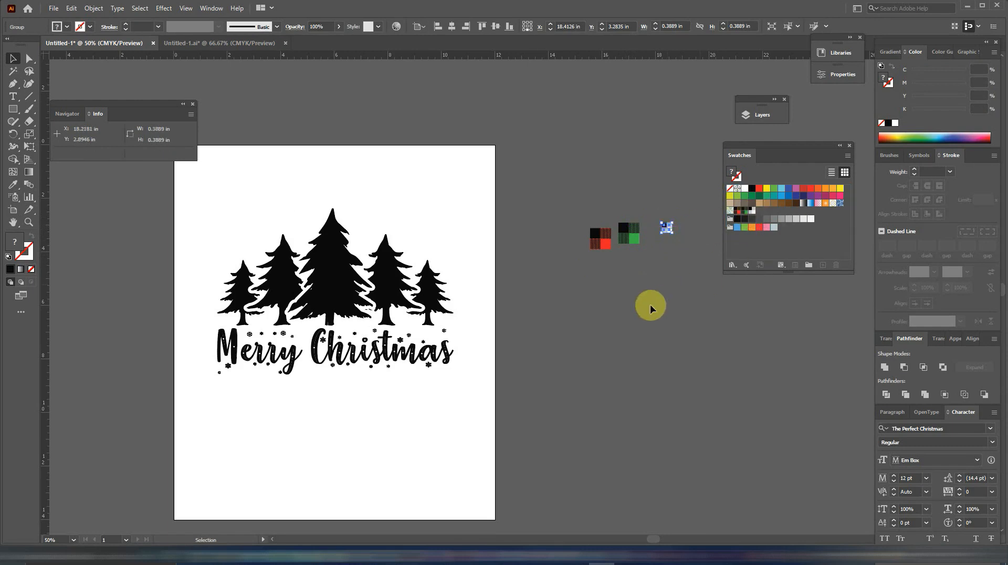
left_click(650, 304)
Fill the central tree with the red plaid pattern and the two outermost trees with the green plaid pattern.
left_click(332, 285)
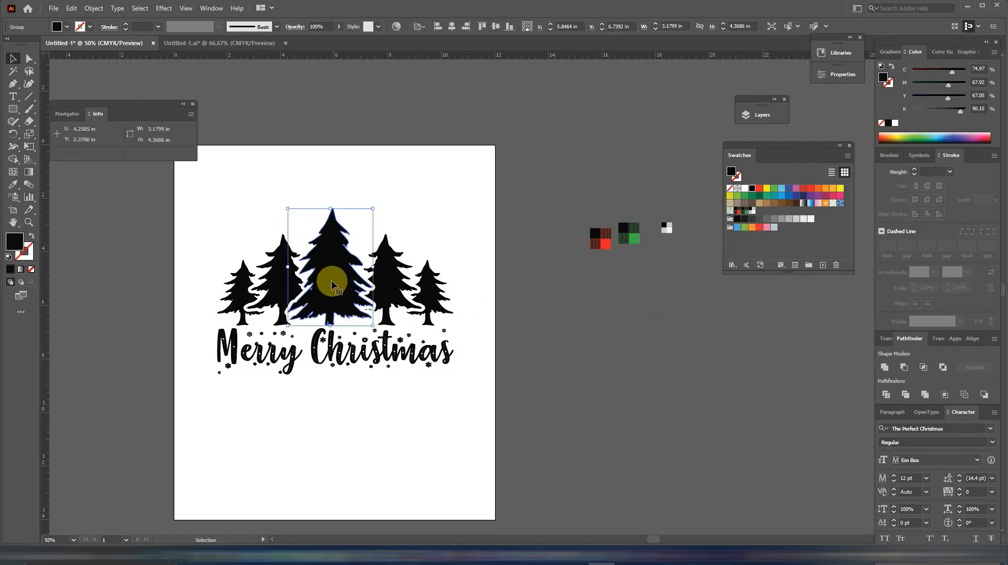
left_click(13, 184)
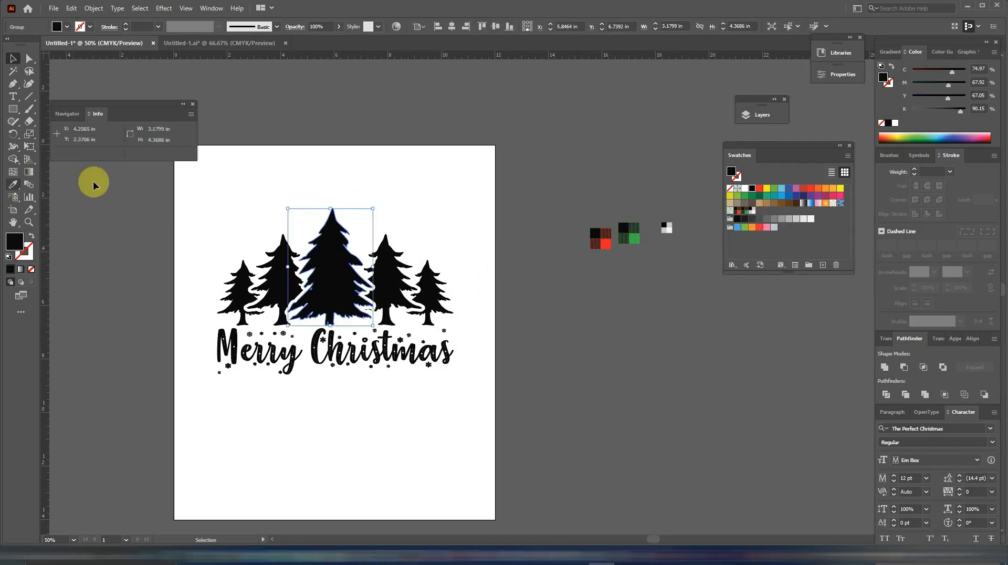
left_click(737, 213)
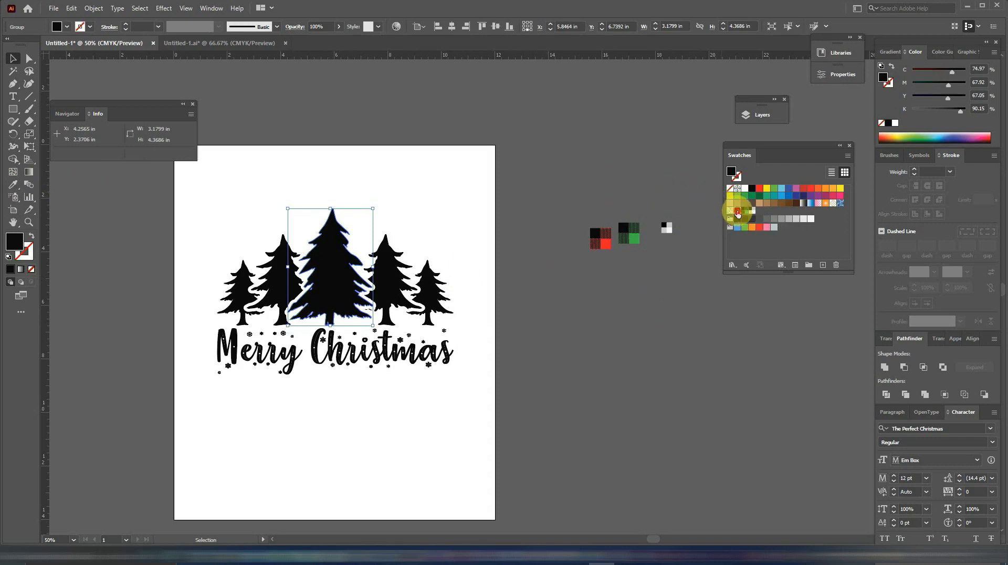
left_click(526, 303)
left_click(390, 292)
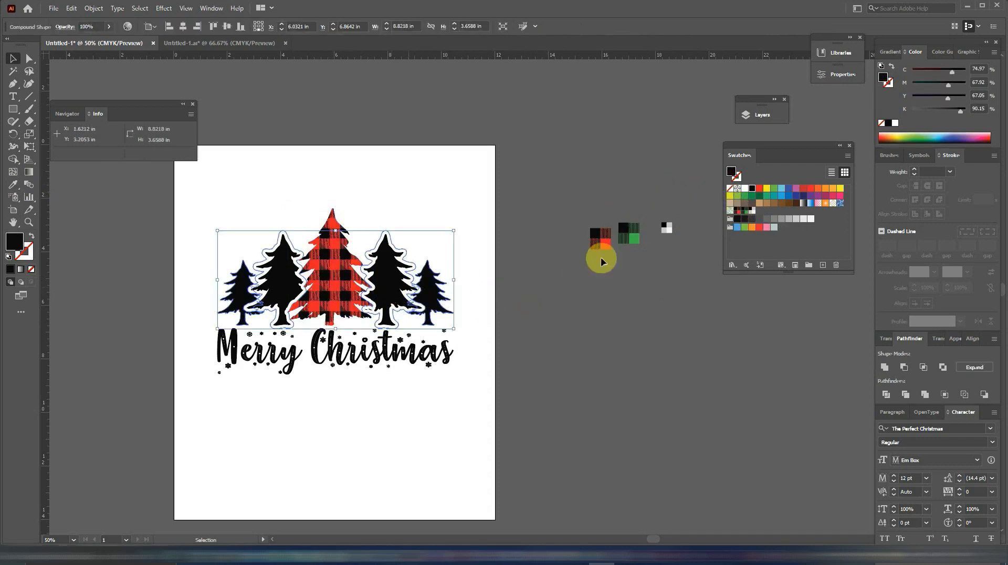
left_click(744, 211)
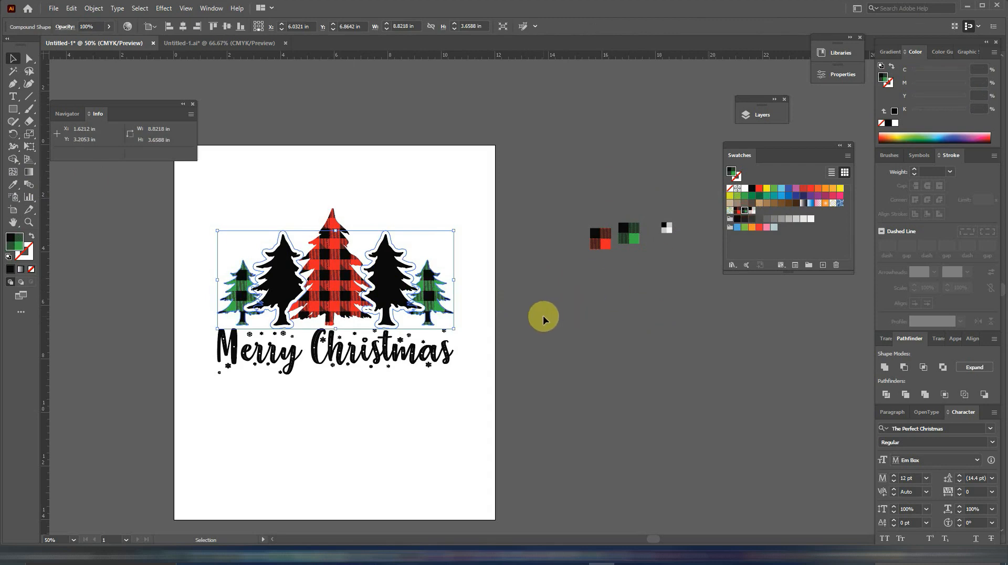
Expand the appearance of the compound shape containing the two black trees and the two outermost green trees.
left_click(543, 315)
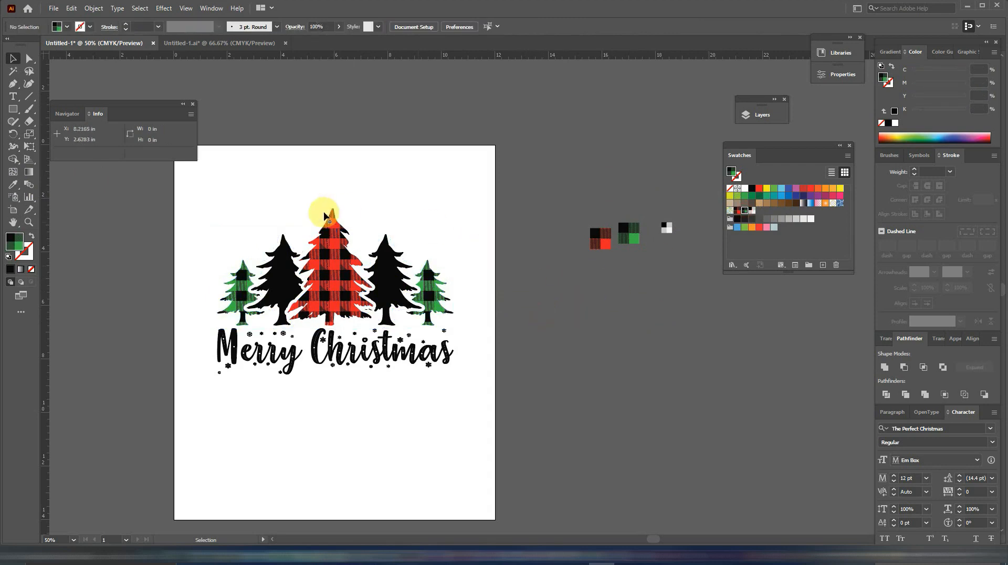
left_click(286, 246)
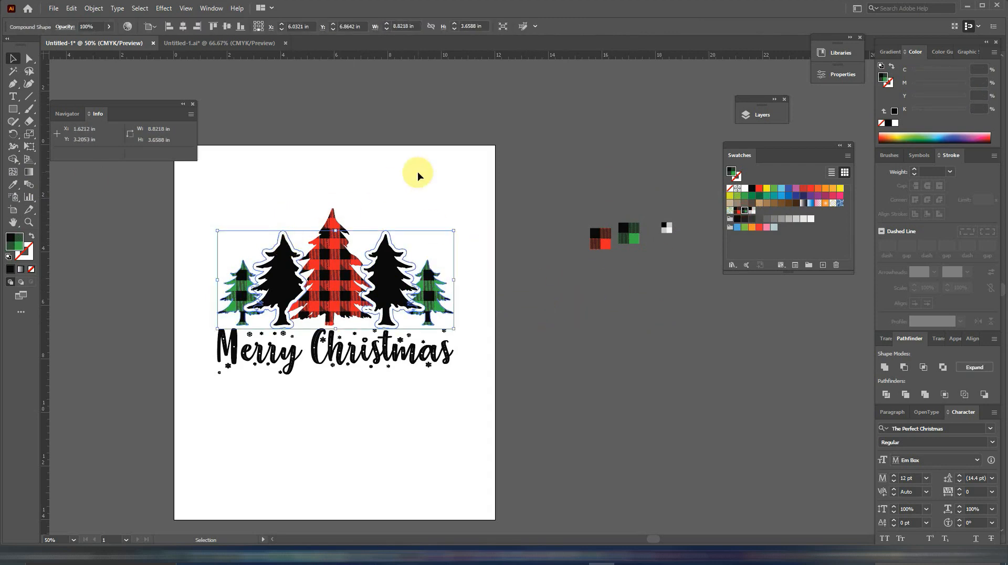
left_click(94, 8)
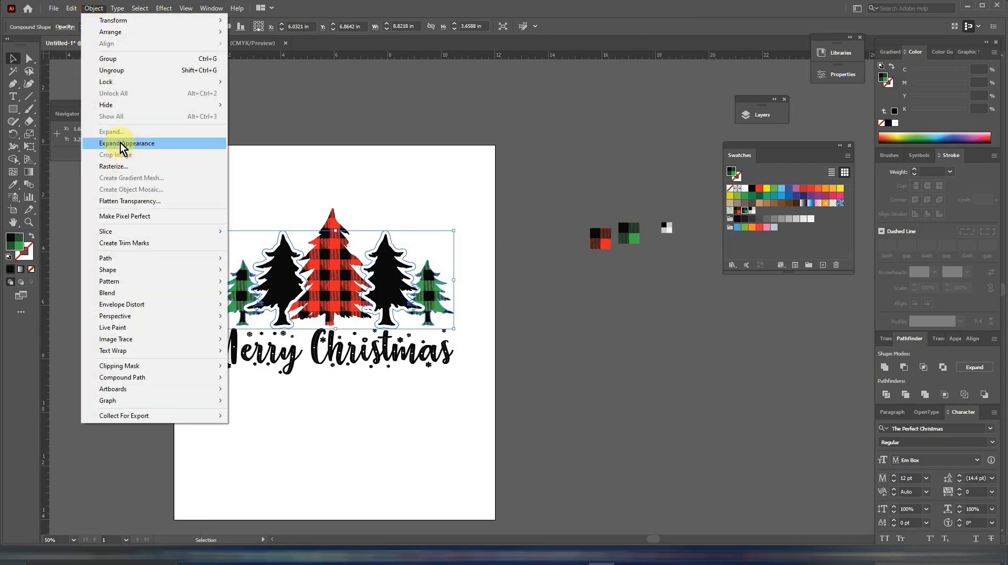
left_click(122, 143)
left_click(447, 226)
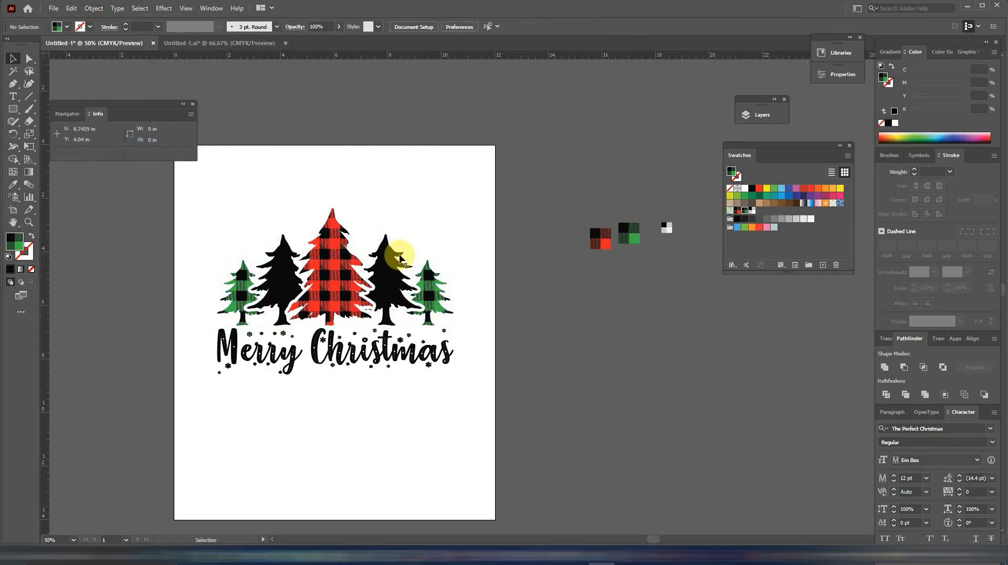
Fill the two black trees with the green plaid pattern and the two outermost trees with the white plaid pattern.
left_click(397, 287)
left_click(745, 210)
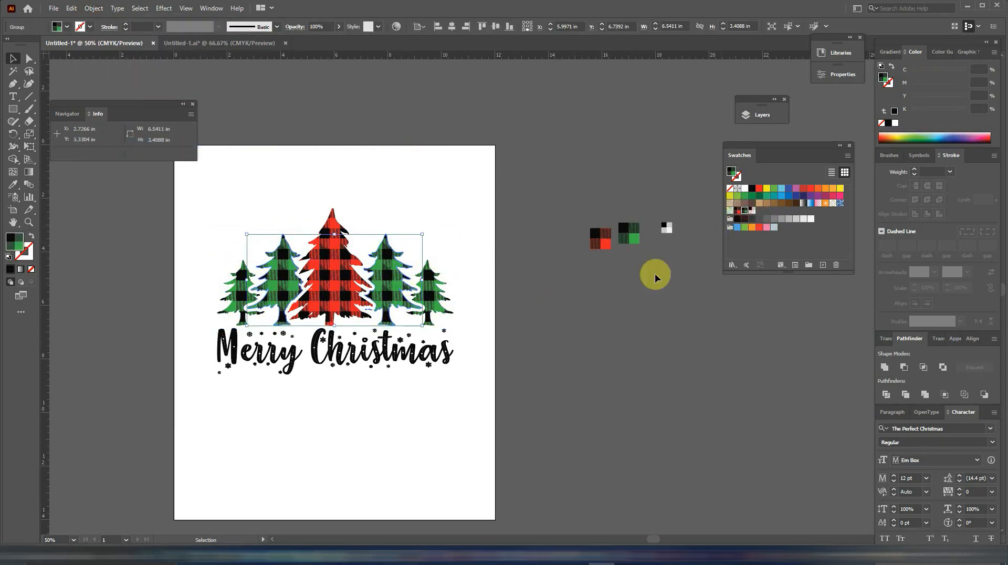
left_click(431, 302)
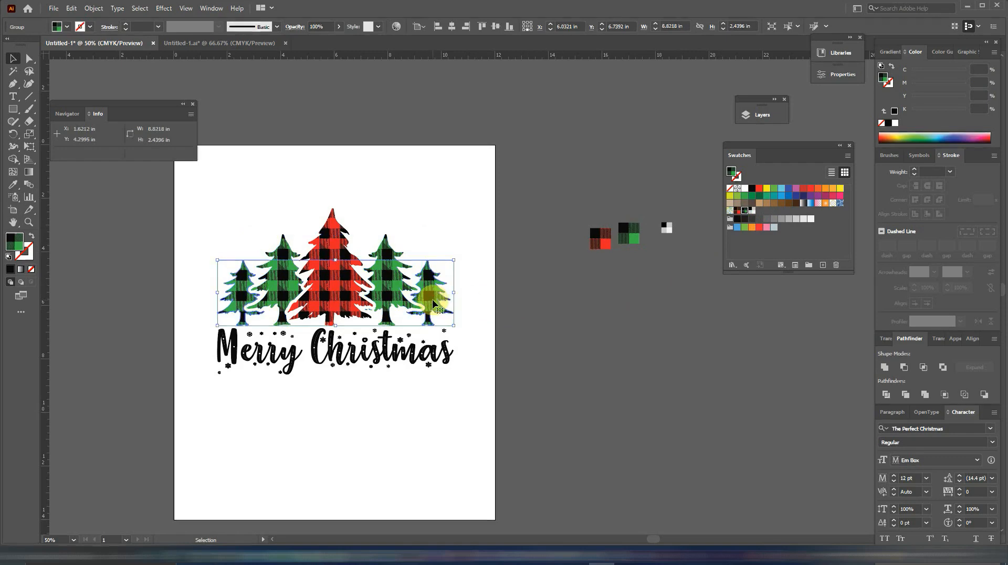
left_click(753, 211)
left_click(630, 320)
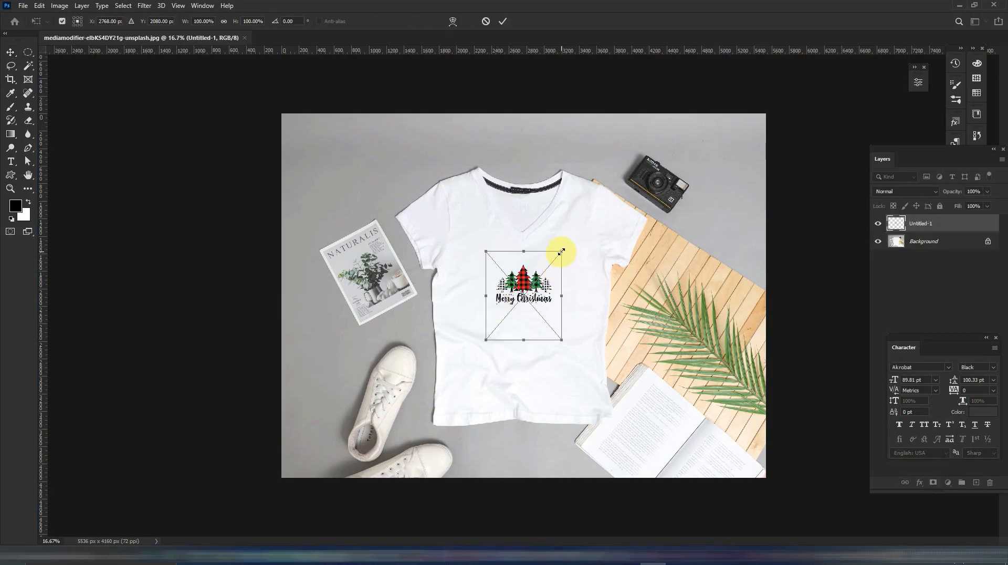
In Photoshop, scale the placed Christmas design to about 188% and position it slightly lower on the white V-neck T-shirt's chest.
left_click_drag(561, 252, 588, 219)
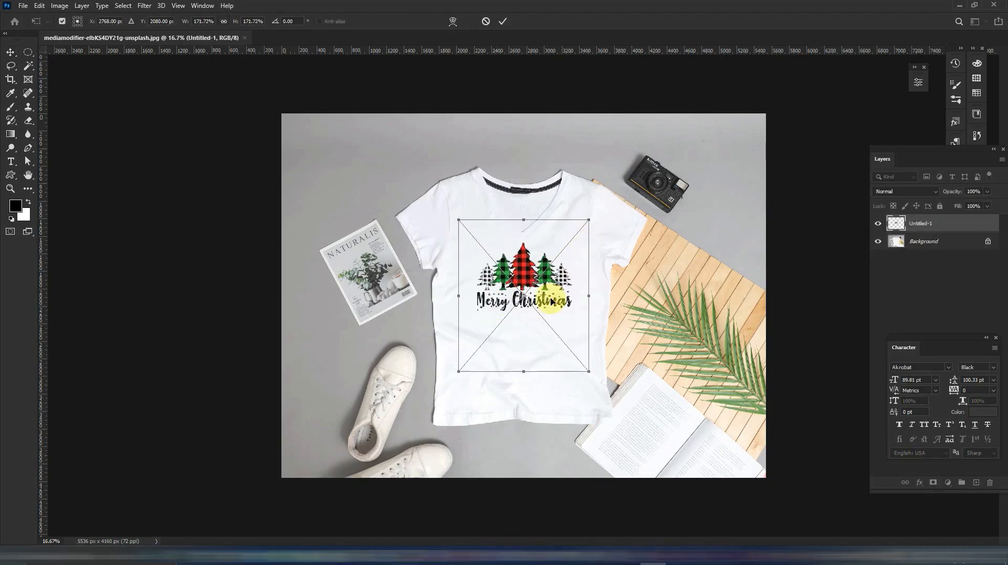
left_click_drag(522, 277, 522, 290)
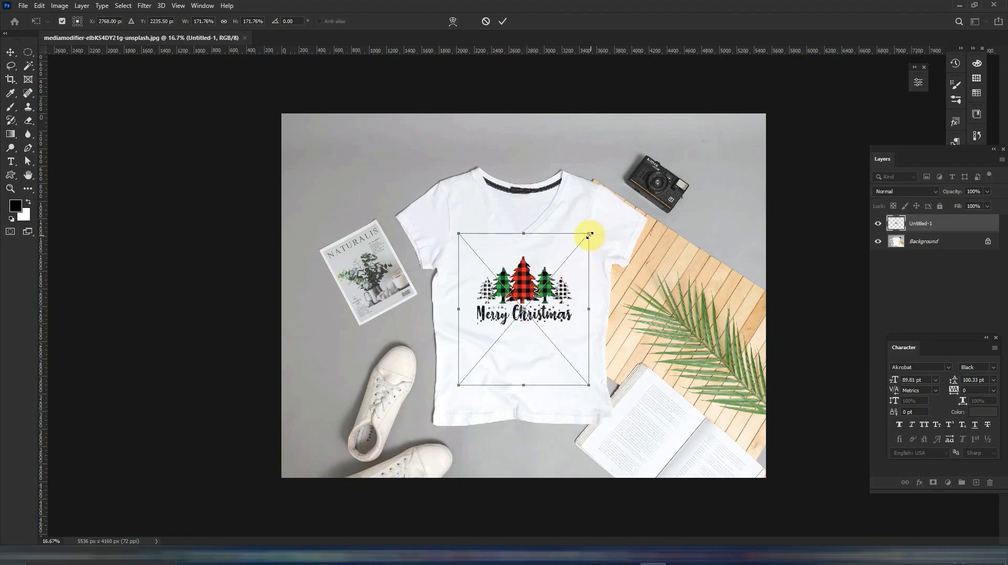
left_click_drag(589, 234, 599, 231)
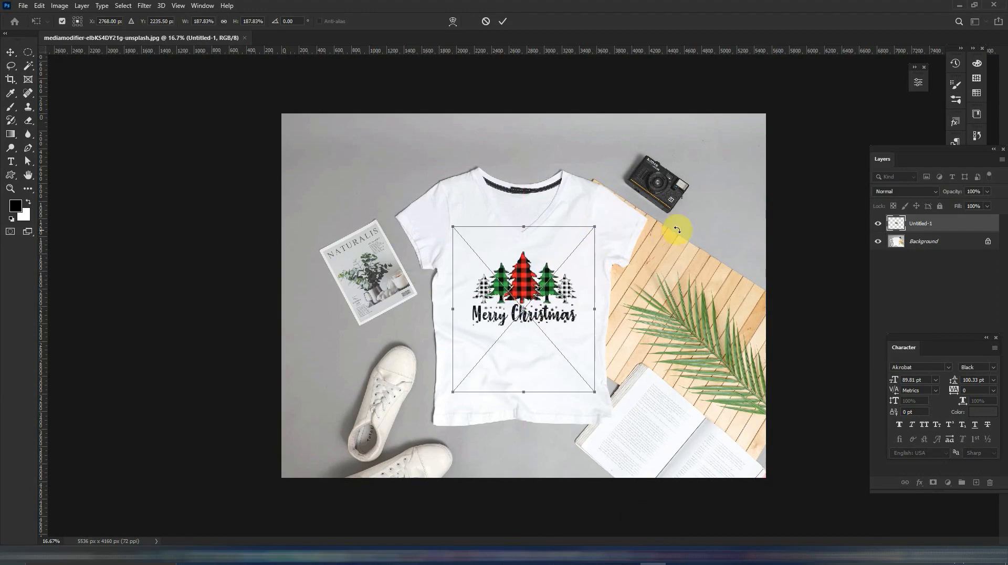
left_click(502, 21)
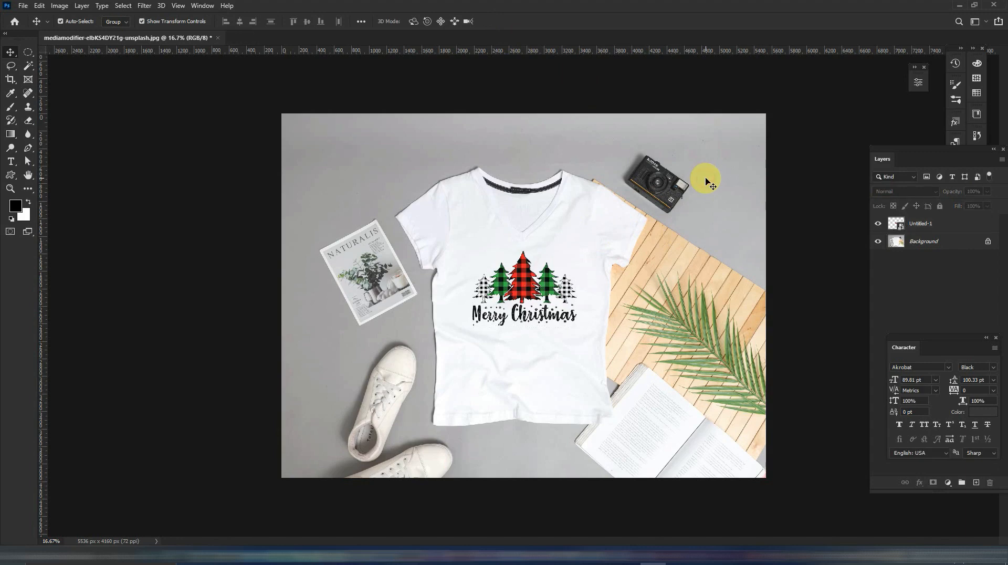
left_click(525, 277)
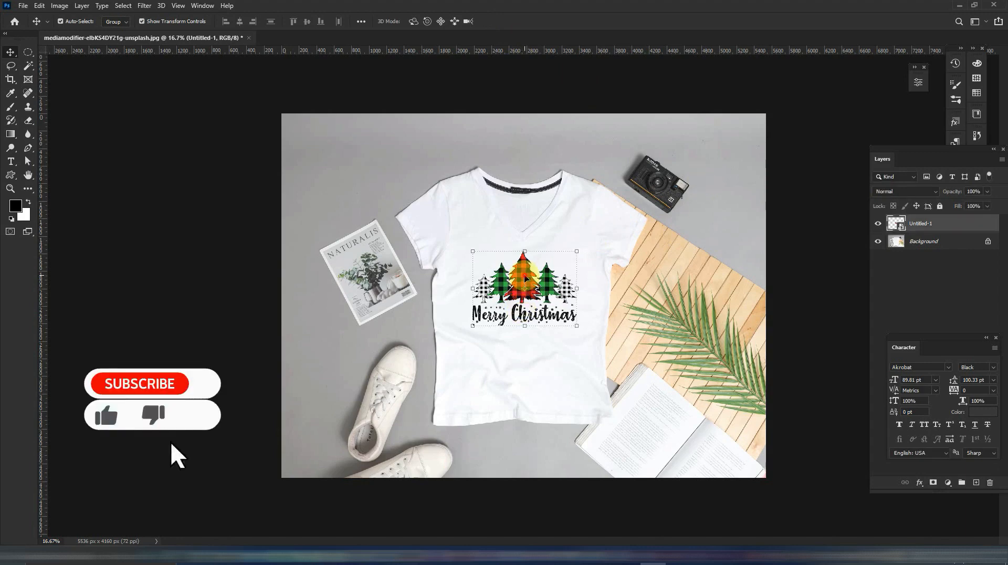
left_click(787, 212)
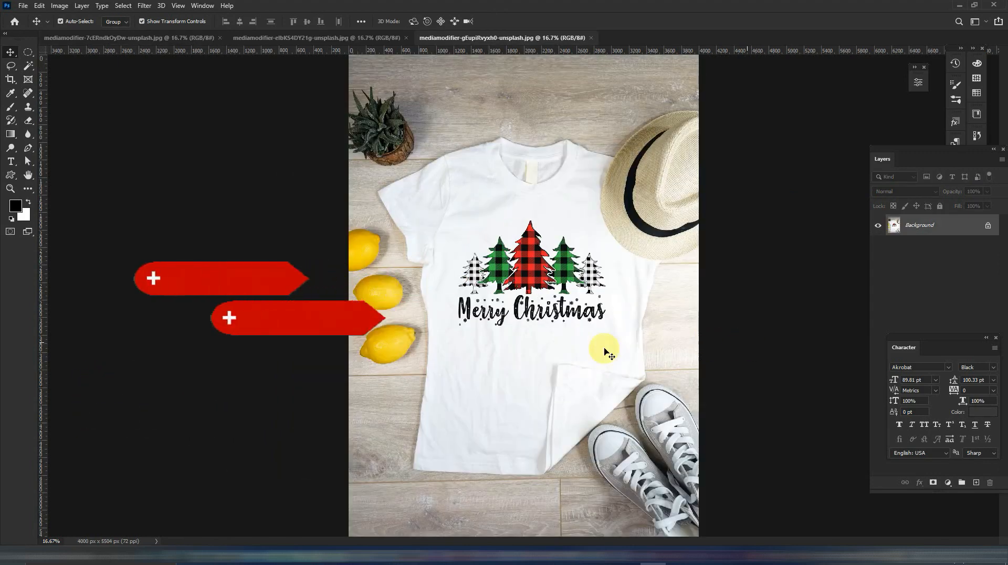
View the finished V-neck T-shirt mockup and the white sweatshirt mockup.
left_click(297, 39)
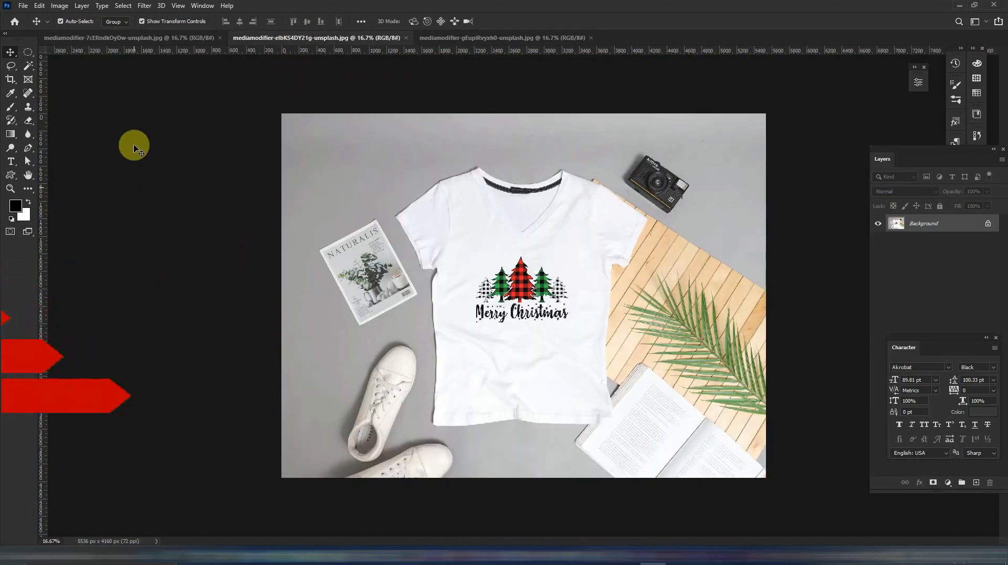
left_click(135, 40)
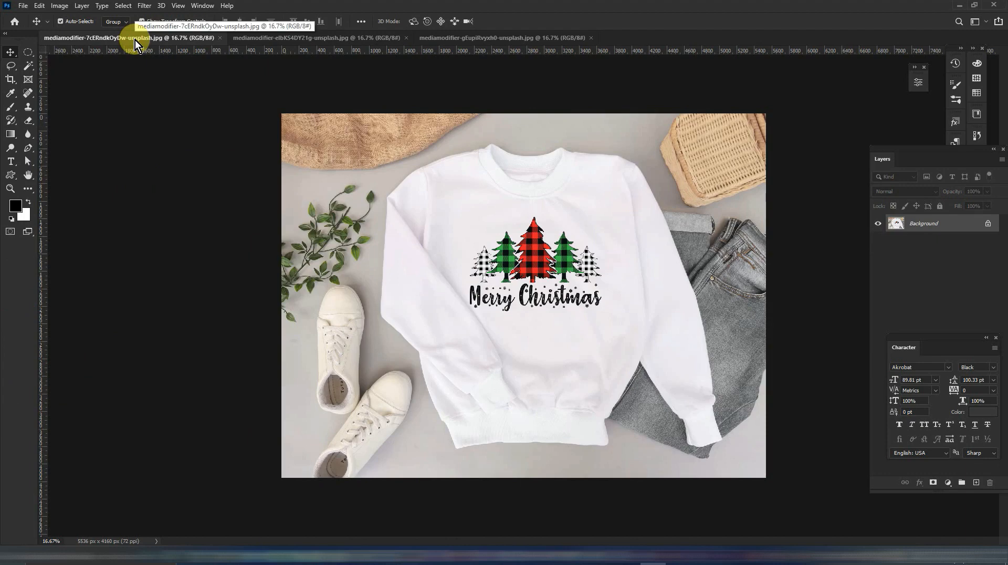